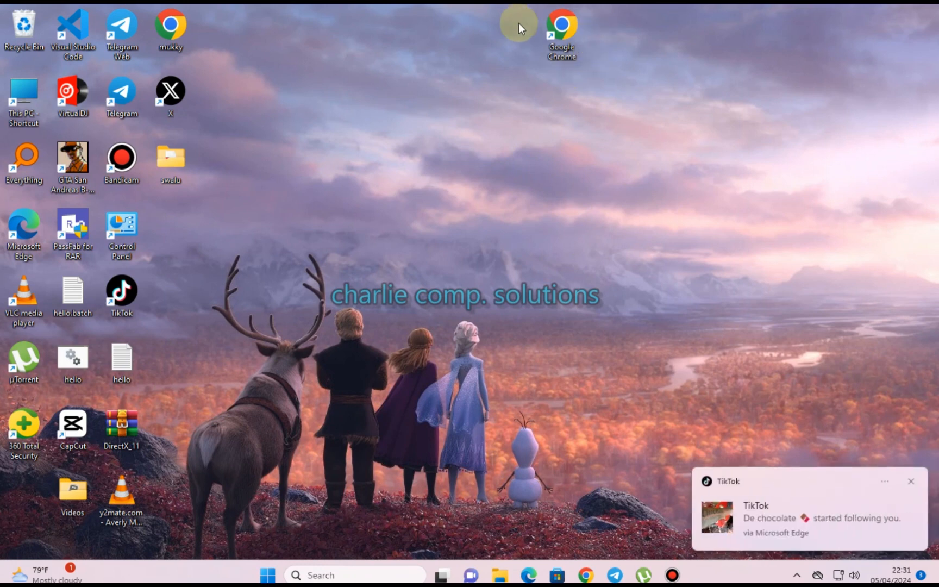
Dismiss the TikTok notification, open Google Chrome and search Google for "visual studio".
click(911, 481)
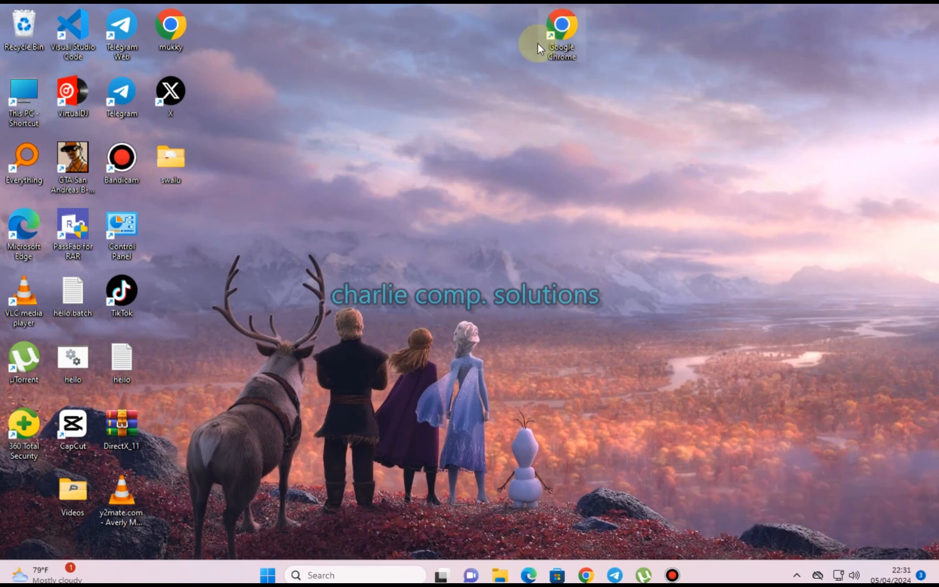
double_click(570, 36)
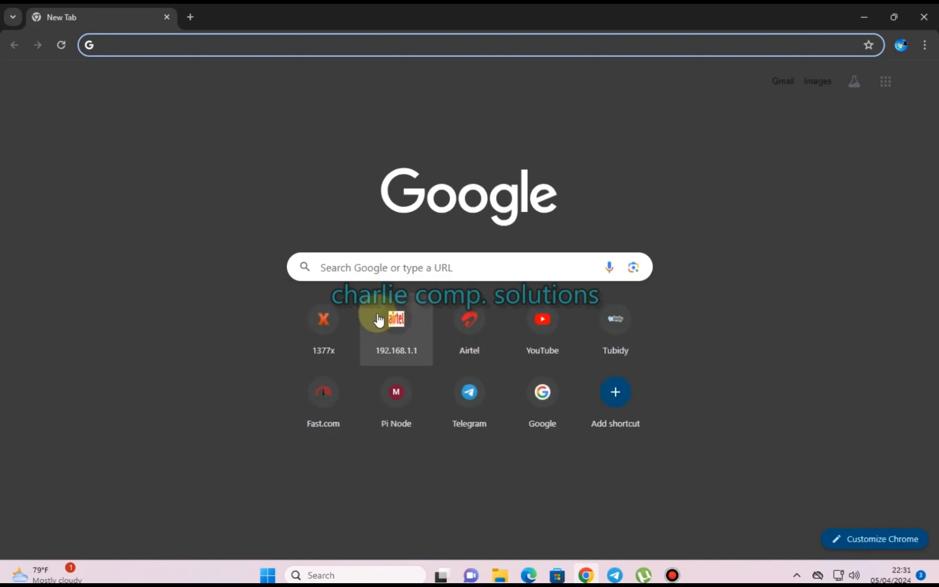
click(398, 268)
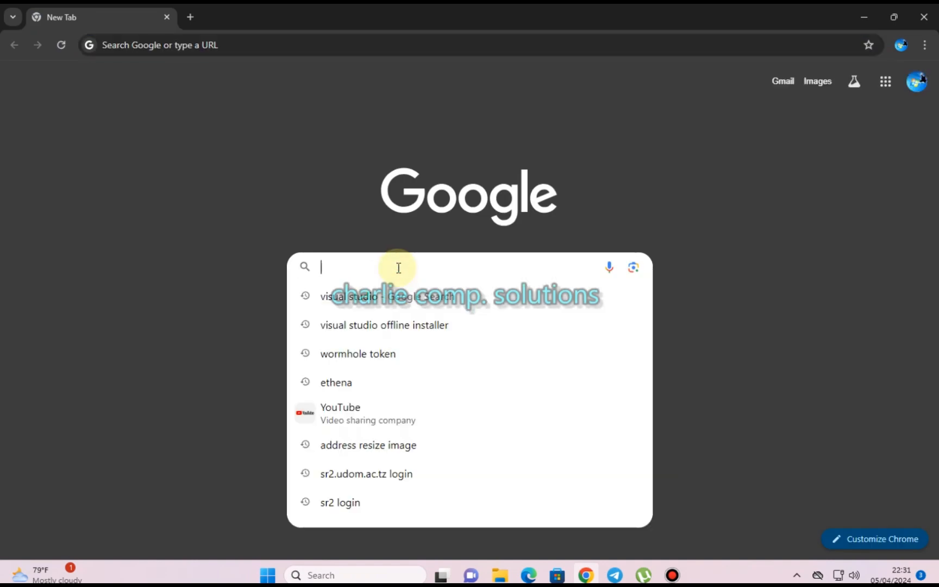
text(visu)
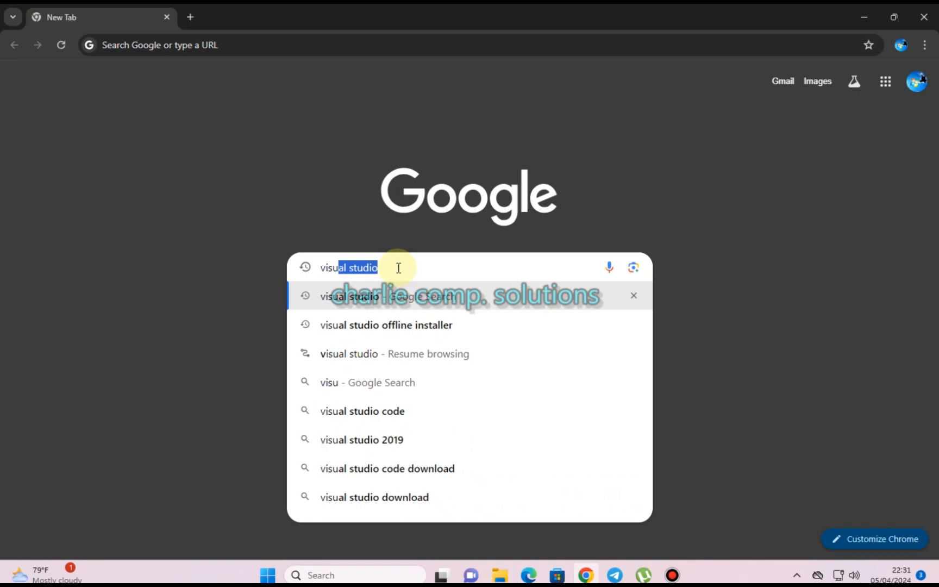
text(al studio)
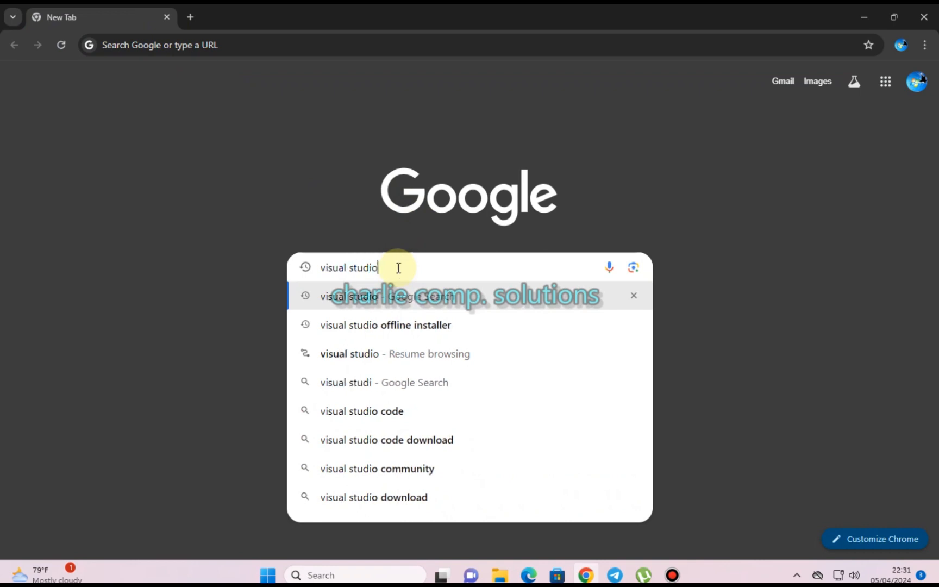
key(Return)
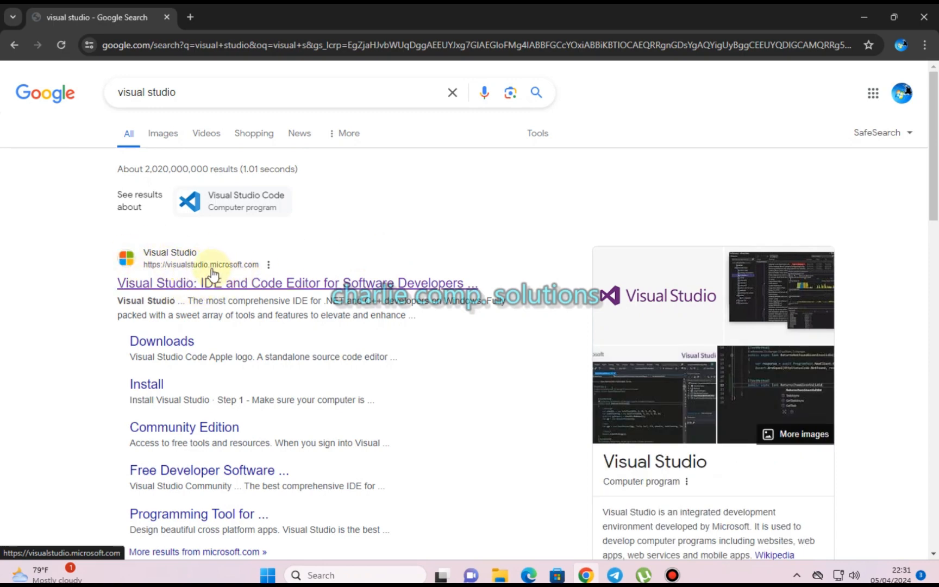
Open the official Visual Studio website and download the Community 2022 edition.
click(167, 287)
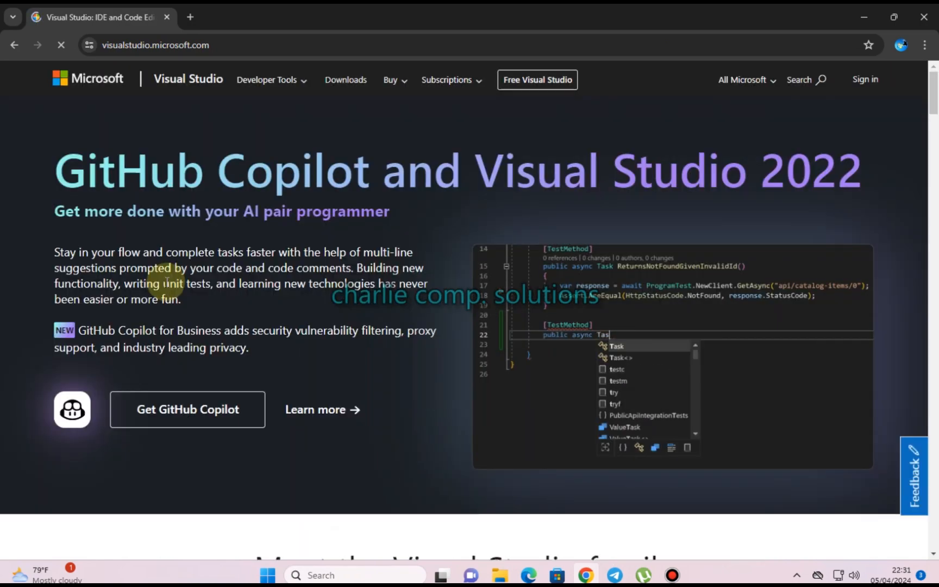
scroll(306, 299, down, 6)
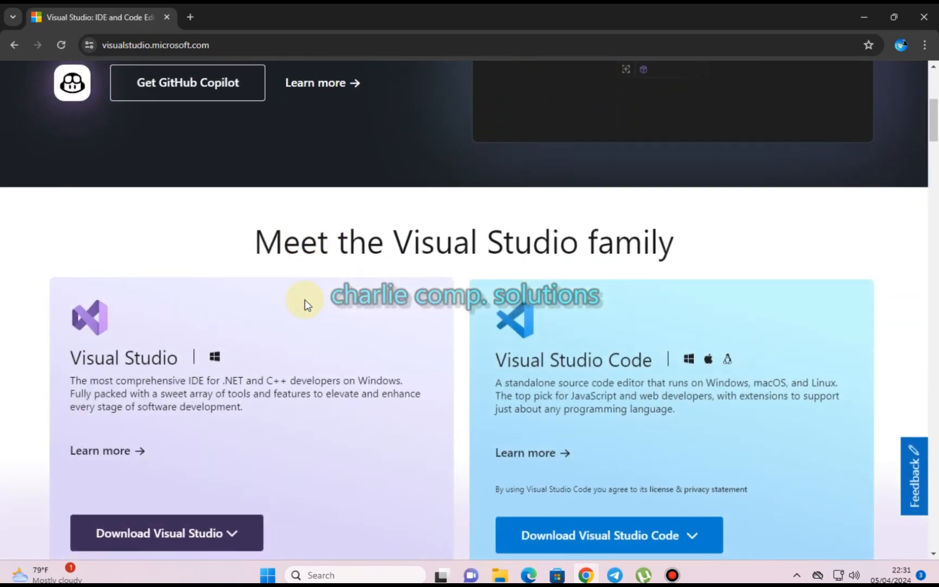
scroll(305, 305, down, 4)
click(236, 338)
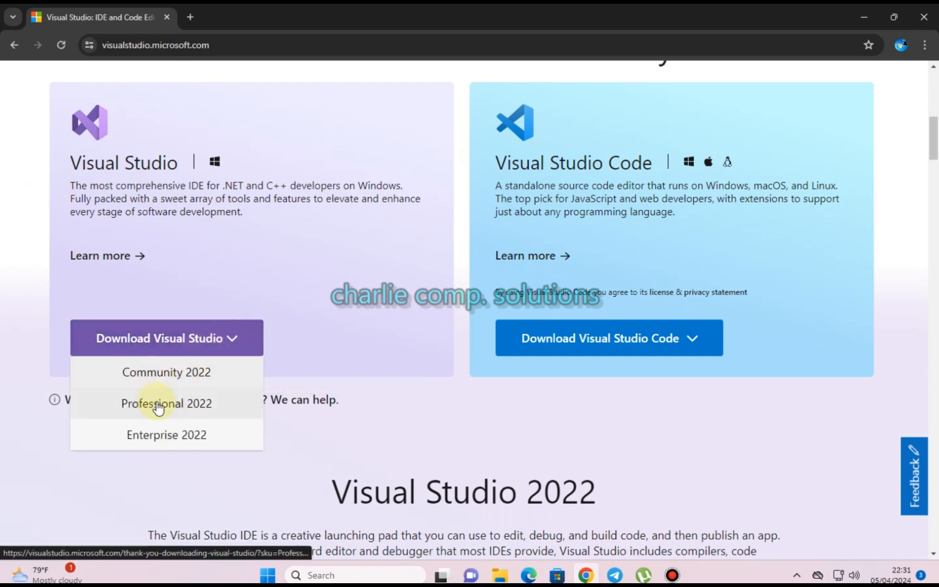
click(181, 379)
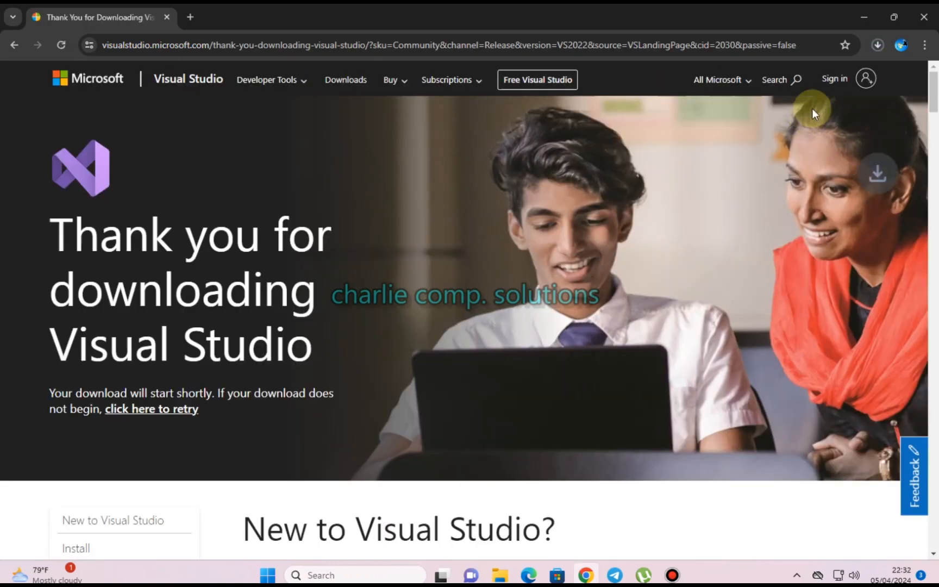
Pause the VisualStudioSetup (1).exe download and minimize the browser.
click(877, 43)
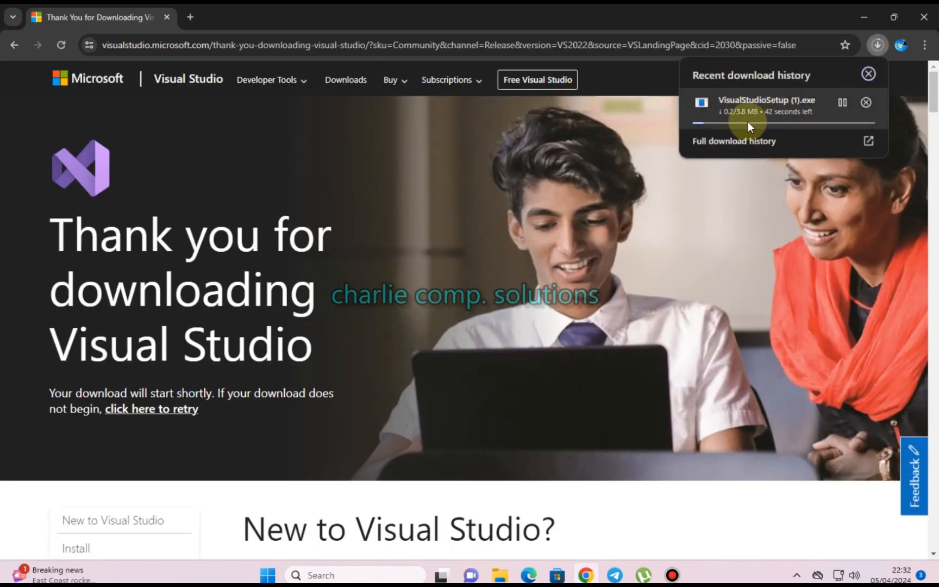
click(842, 103)
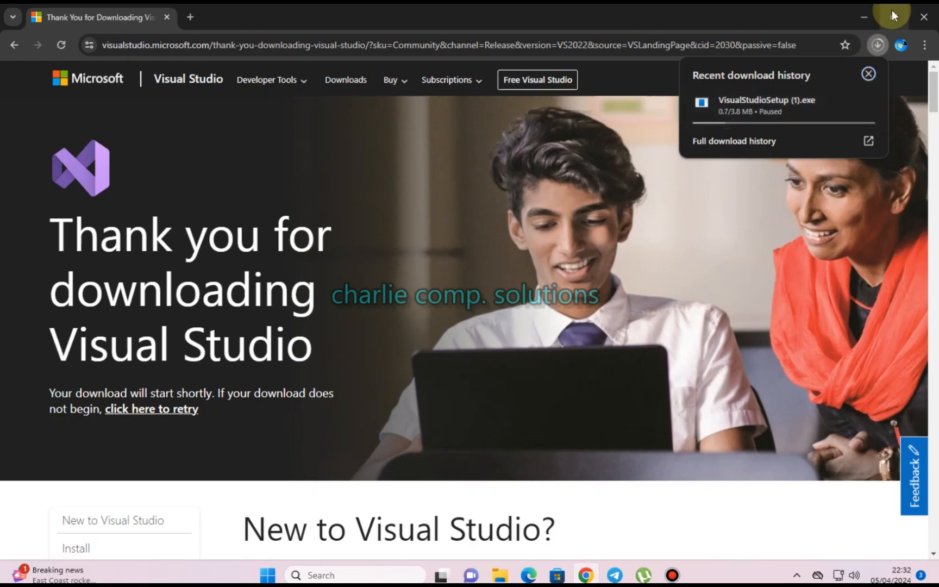
click(872, 15)
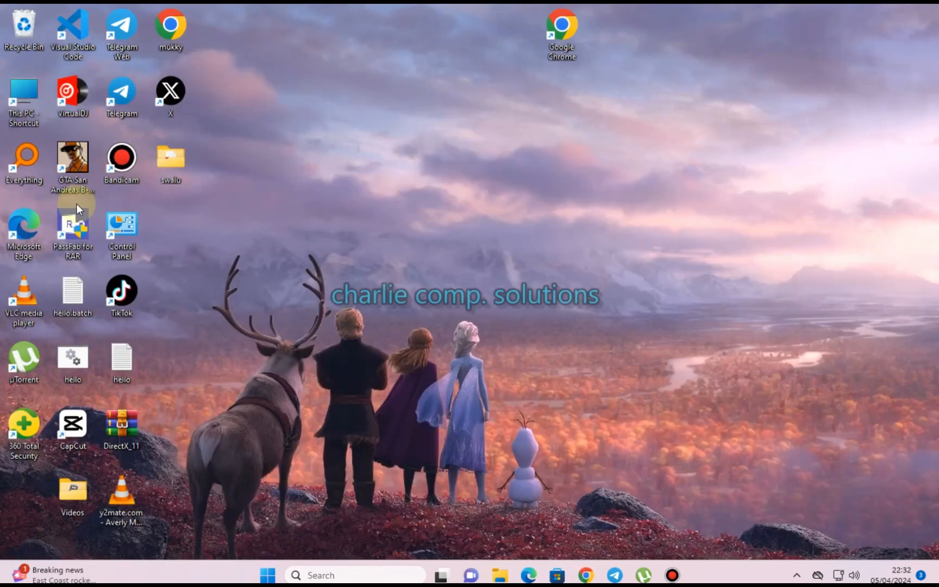
Run the existing VisualStudioSetup application from the Downloads folder and minimize the file window.
double_click(4, 99)
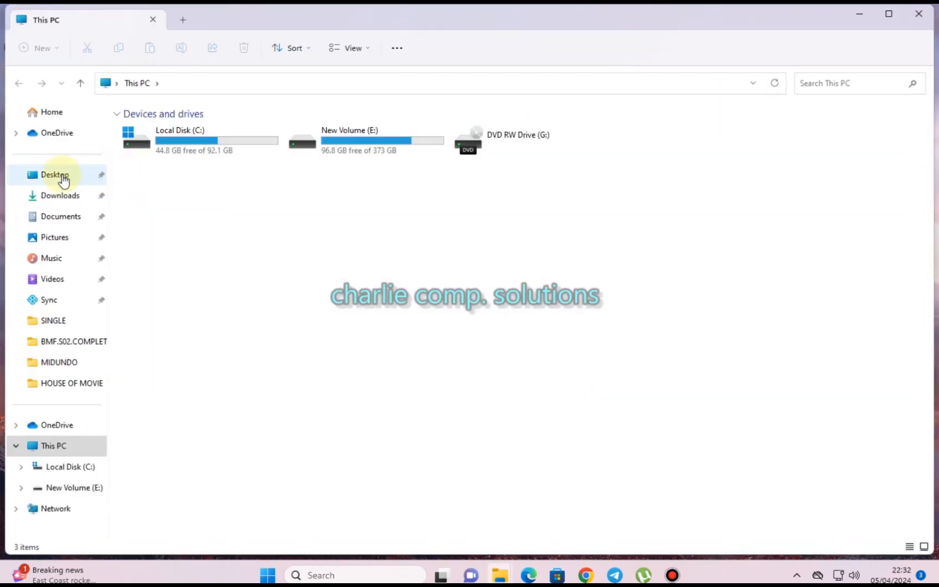
click(61, 197)
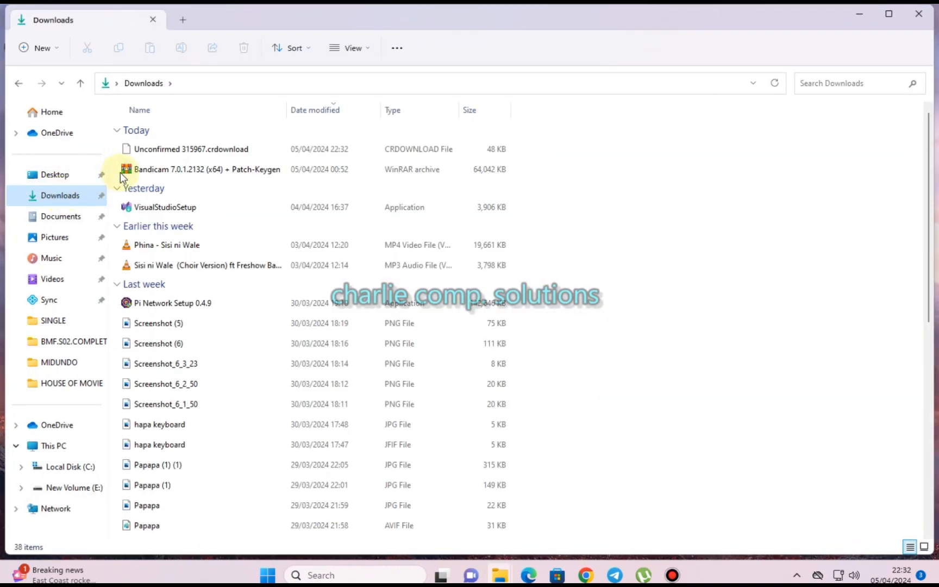
click(172, 207)
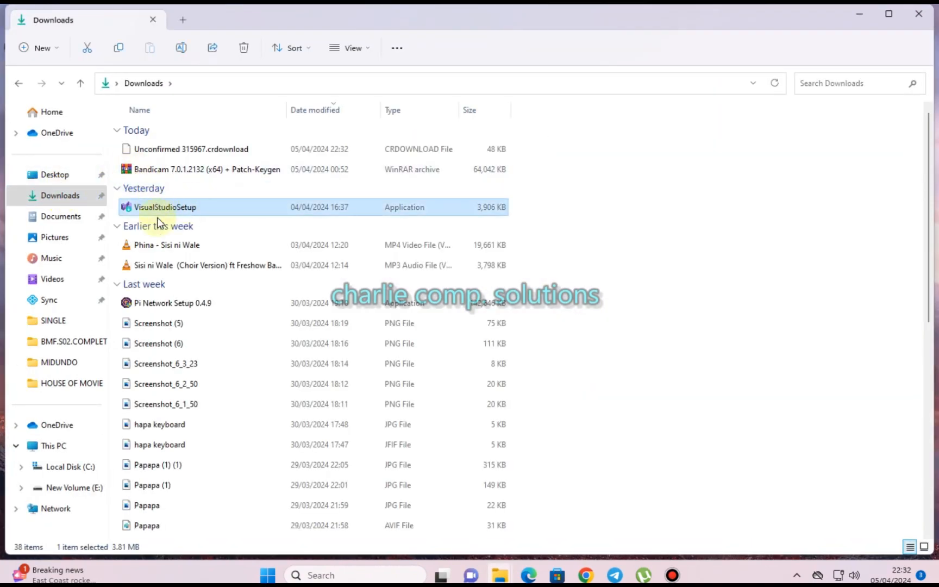
double_click(175, 207)
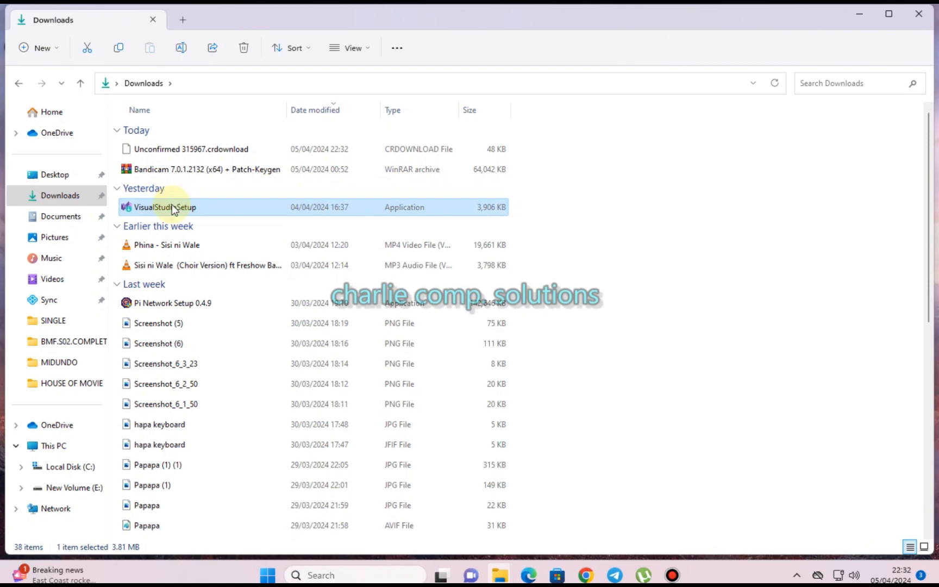
click(860, 14)
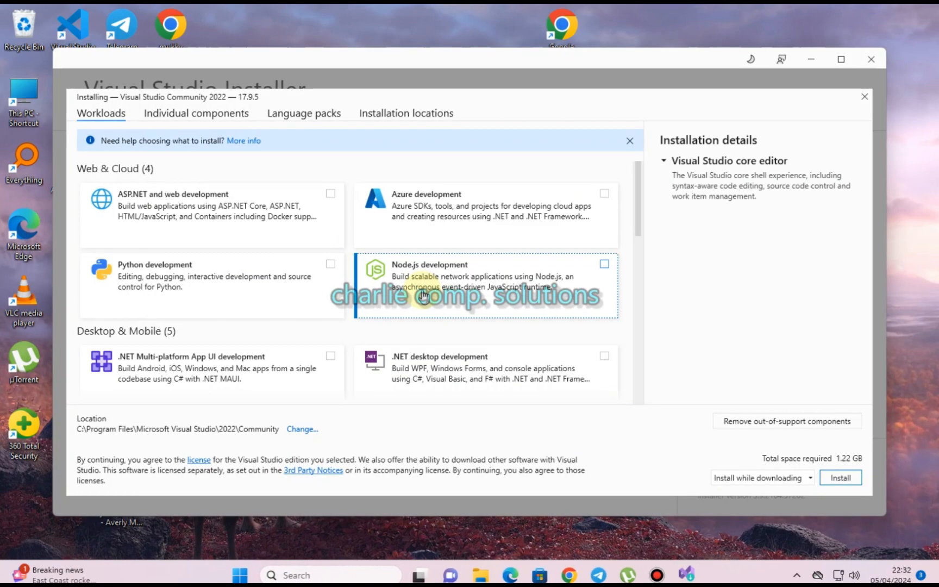
Maximize the installer and examine the available workloads from Web & Cloud through Other Toolsets.
click(847, 60)
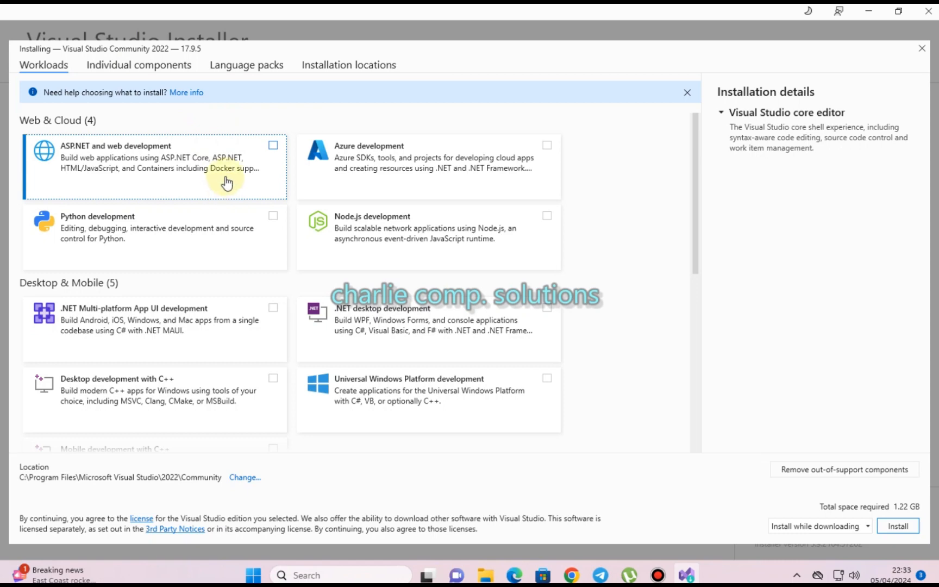
scroll(228, 184, down, 1)
scroll(212, 218, down, 1)
scroll(142, 348, down, 4)
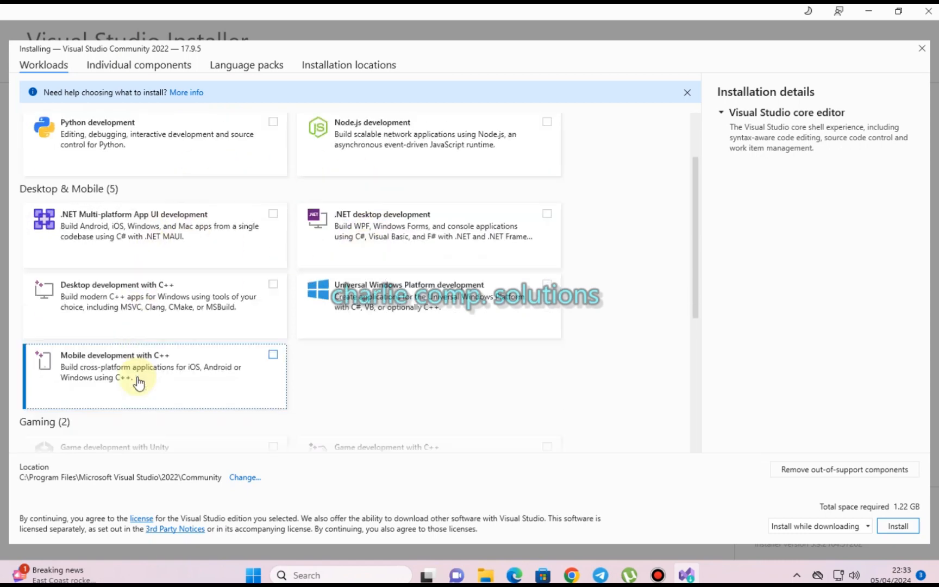
scroll(141, 382, up, 6)
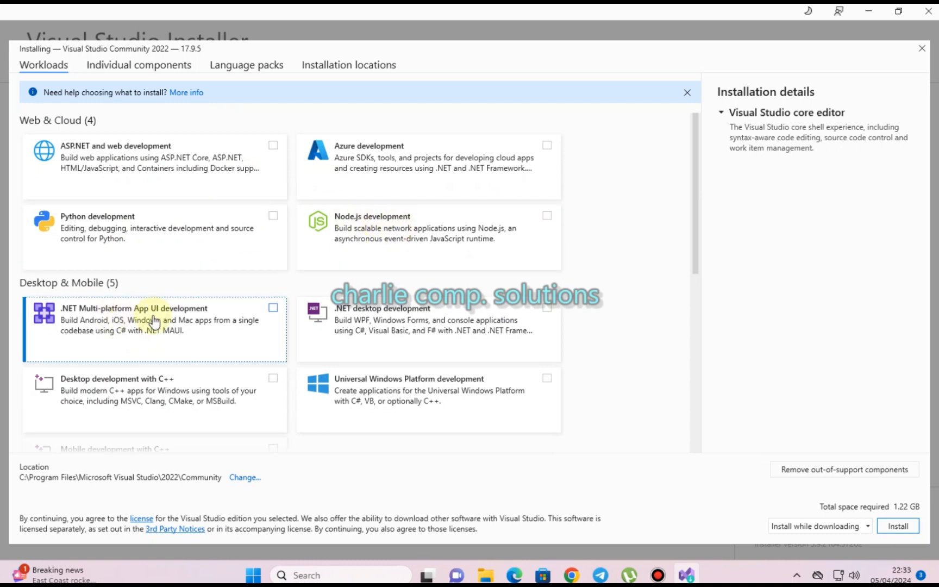
scroll(359, 320, down, 1)
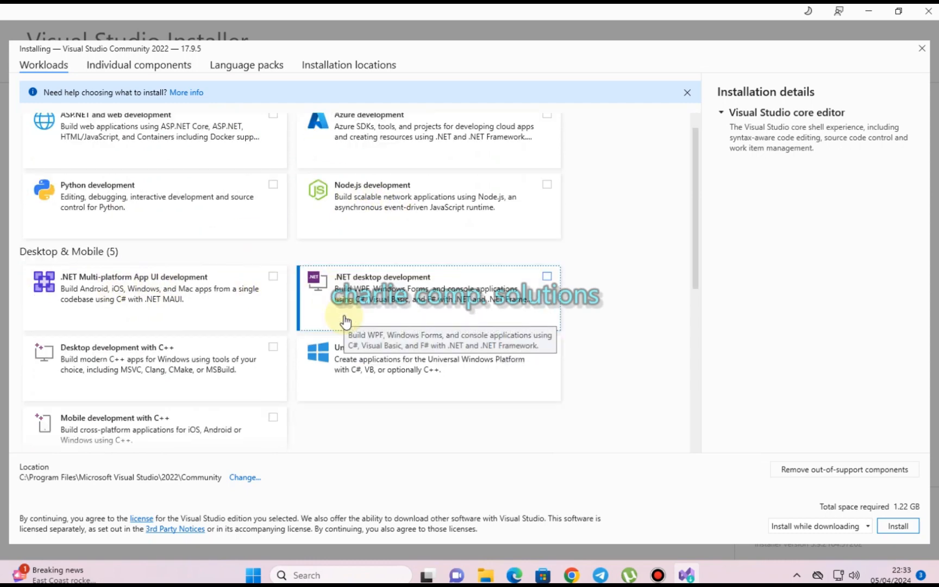
scroll(386, 346, down, 5)
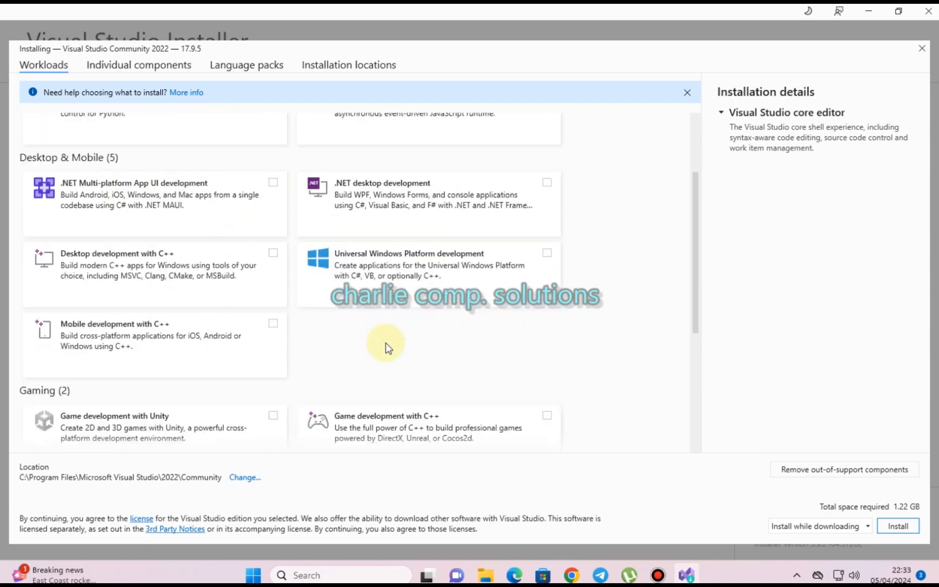
scroll(155, 396, down, 3)
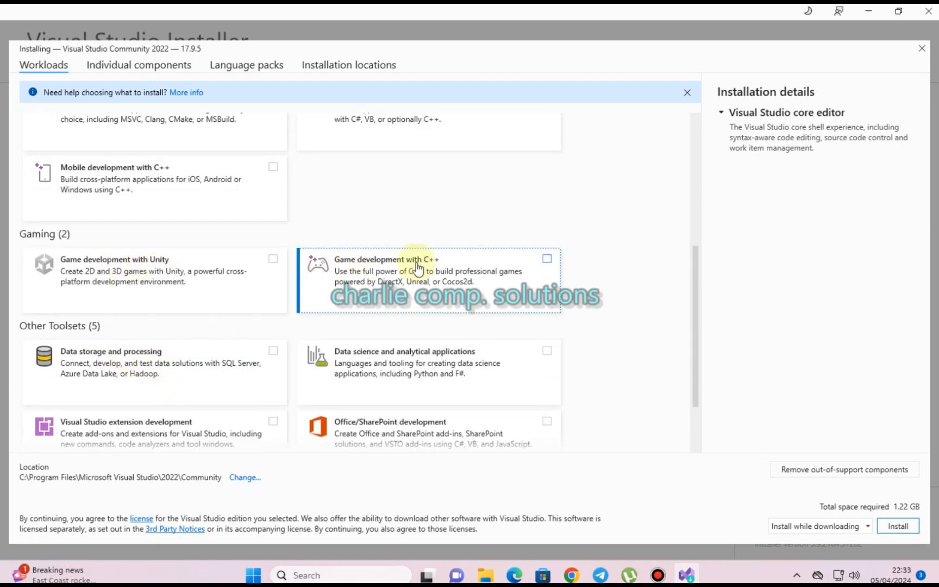
scroll(359, 363, down, 2)
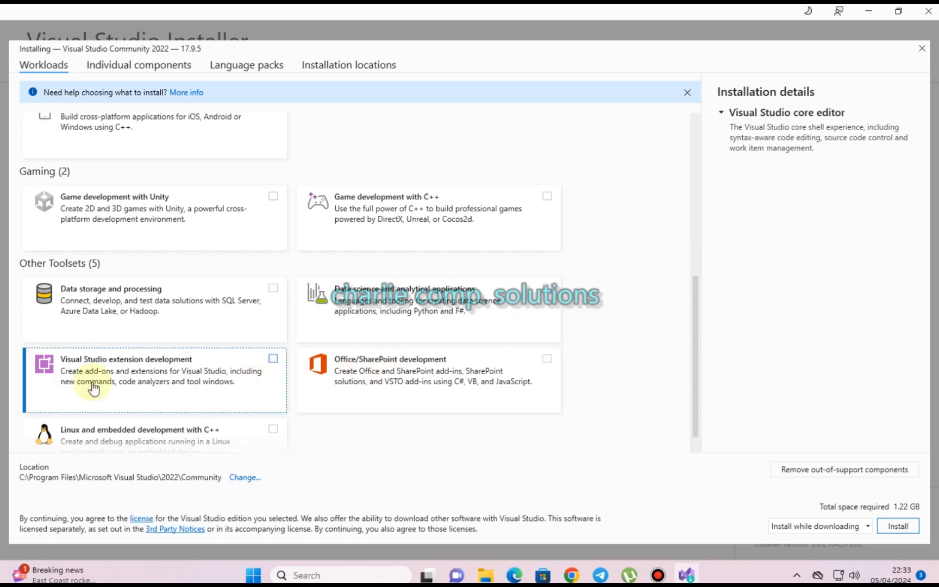
Select the .NET desktop development, Universal Windows Platform development, Data storage and processing, and Visual Studio extension development workloads.
scroll(115, 352, up, 8)
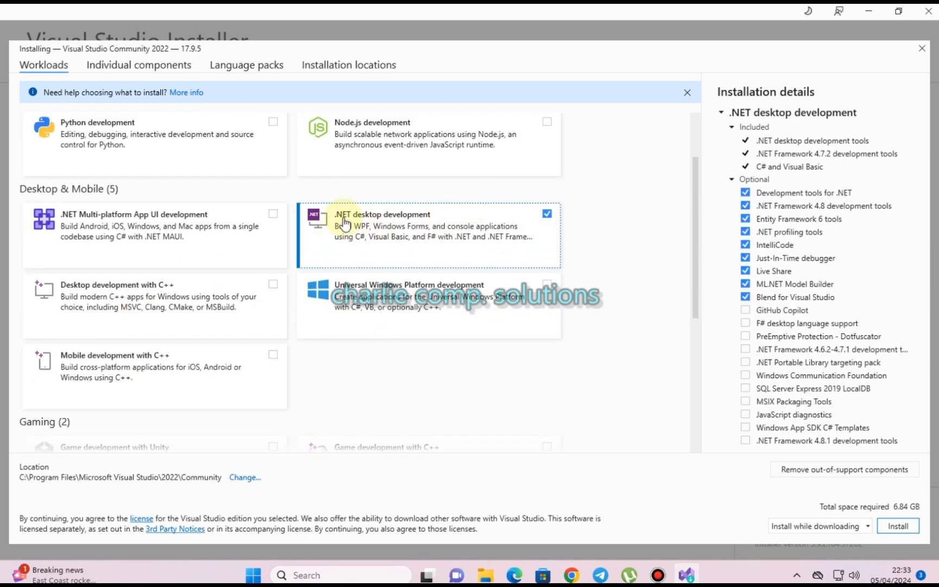
click(547, 285)
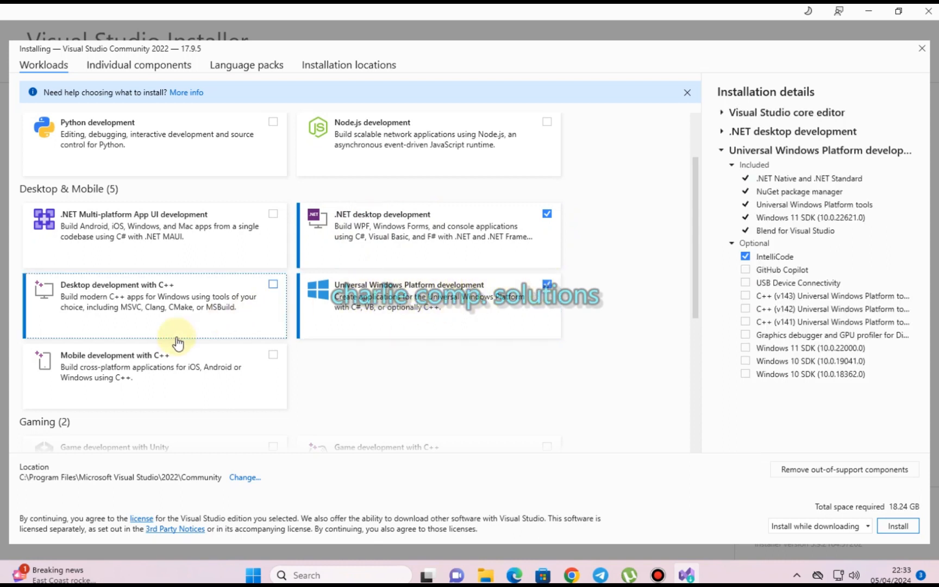
scroll(174, 348, down, 2)
scroll(172, 353, down, 3)
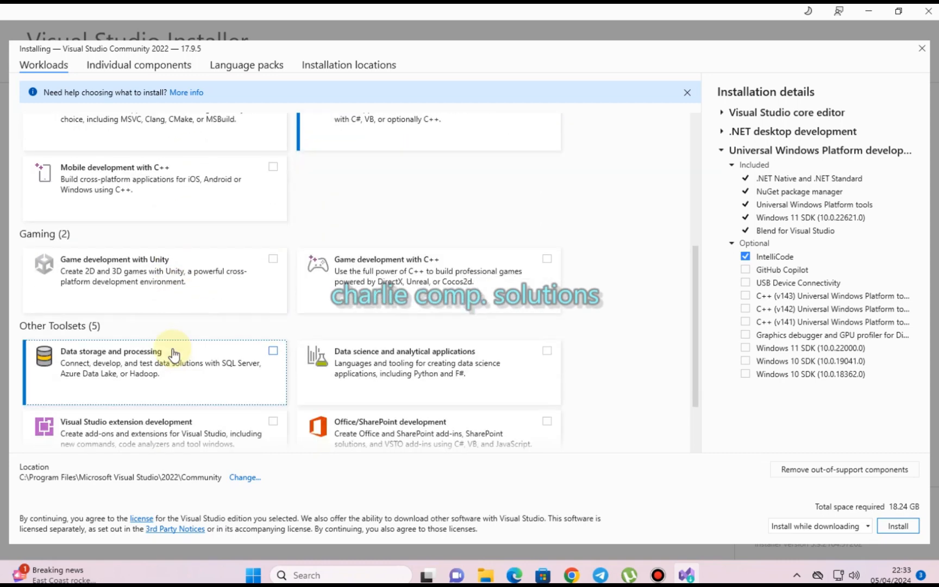
scroll(172, 352, down, 1)
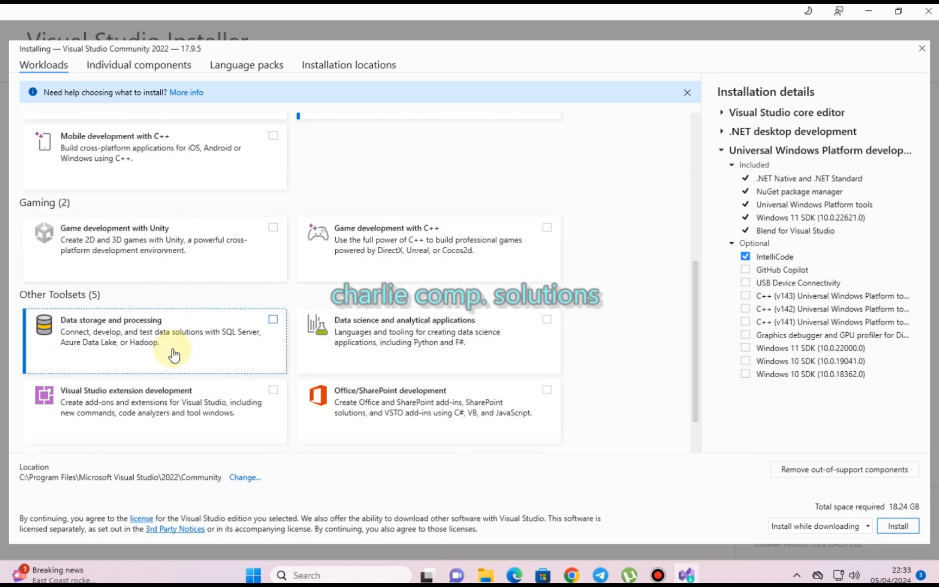
click(273, 320)
scroll(279, 326, down, 2)
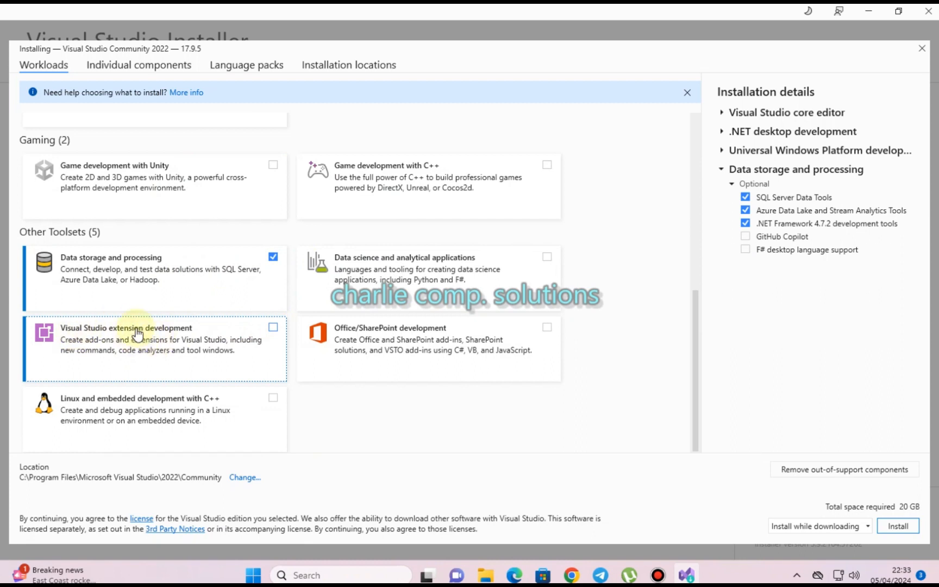
click(274, 329)
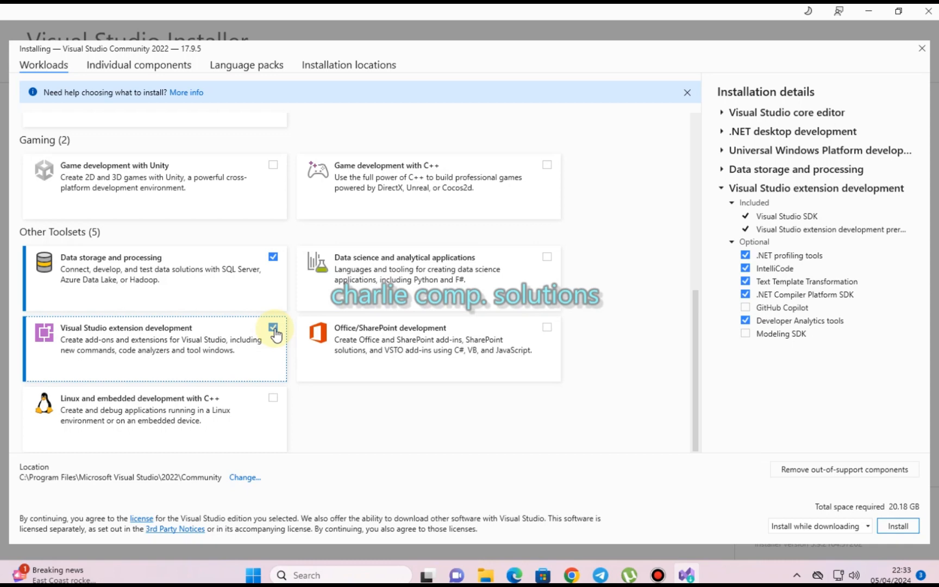
Review the chosen workloads under Desktop & Mobile and Other Toolsets.
scroll(270, 261, up, 3)
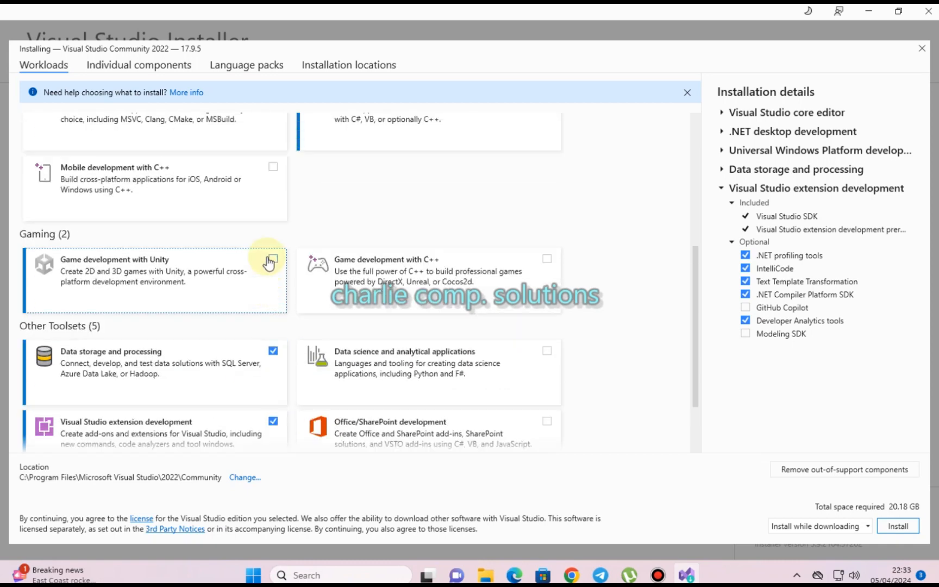
scroll(71, 217, up, 3)
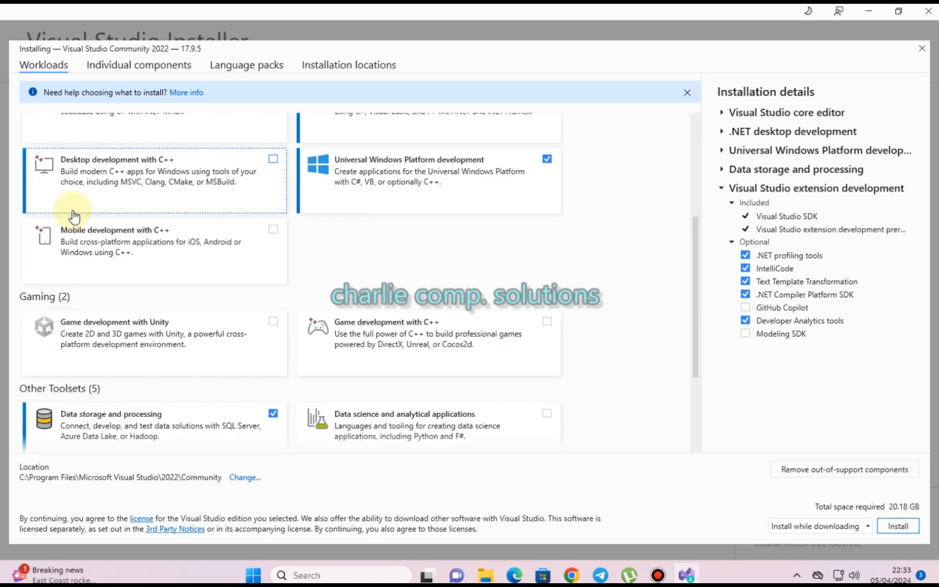
scroll(75, 215, up, 1)
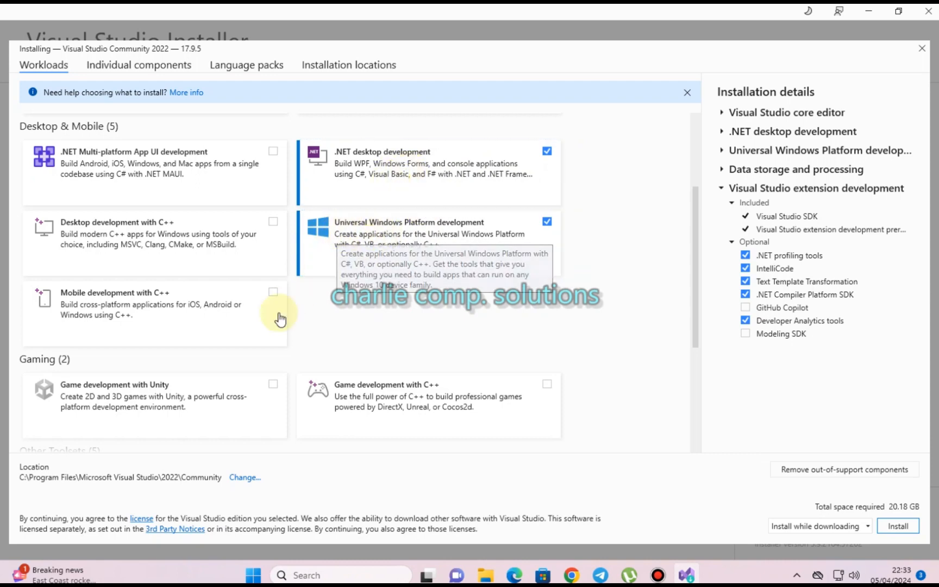
scroll(255, 324, down, 3)
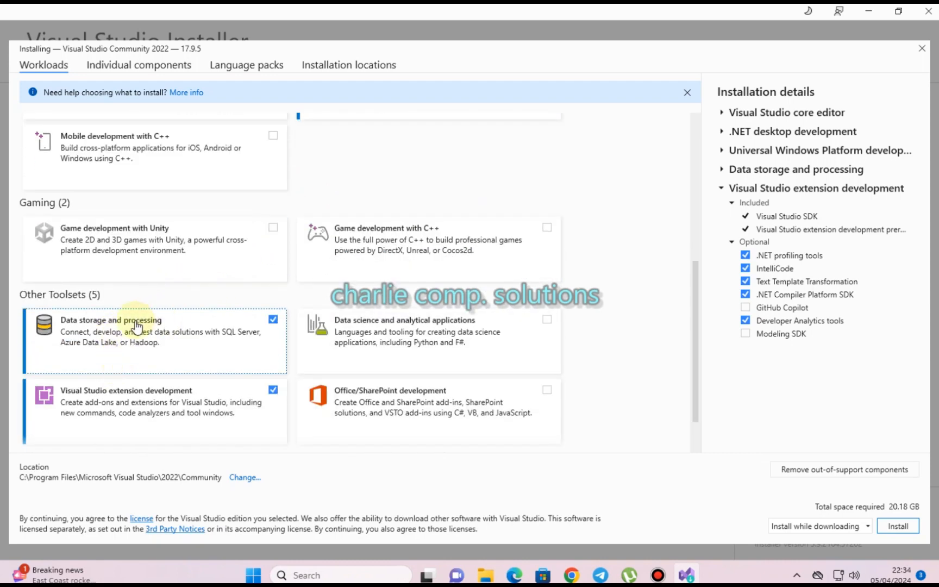
Keep the Install while downloading mode and start installing Visual Studio Community 2022 with the selected workloads.
scroll(157, 326, down, 1)
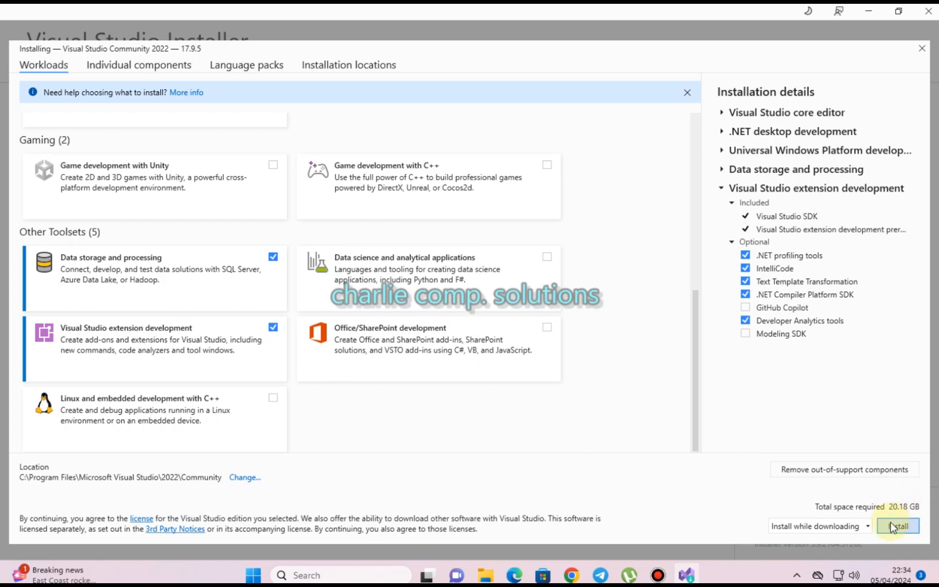
click(867, 526)
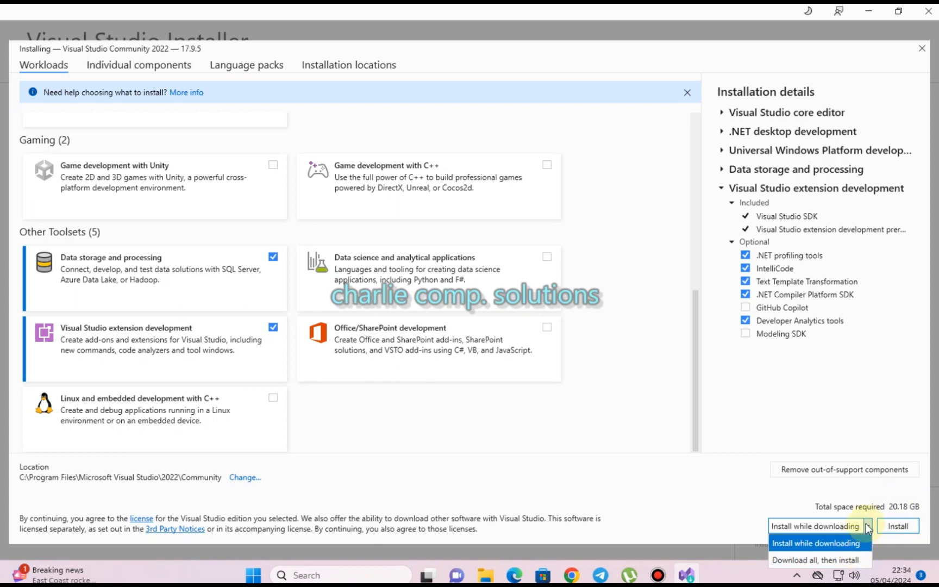
click(853, 544)
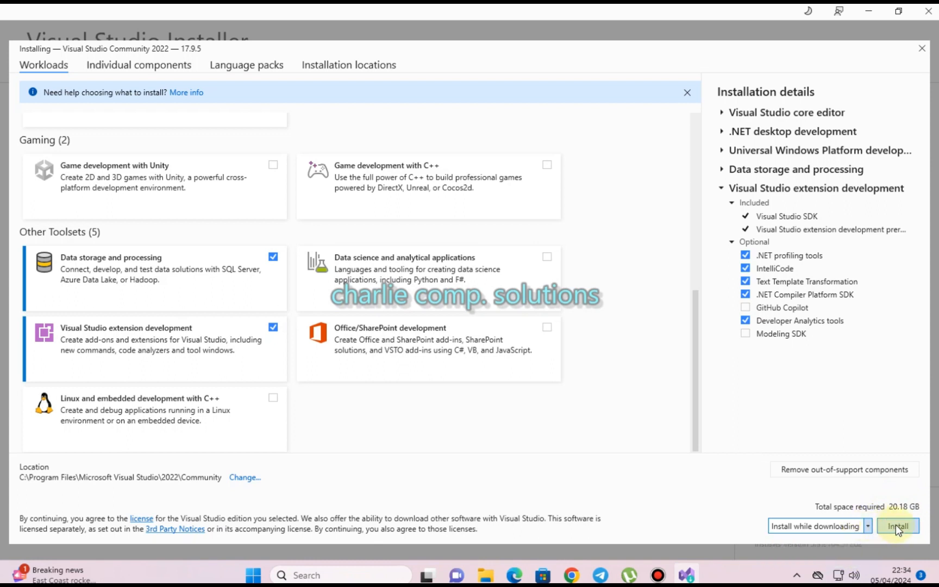
click(897, 525)
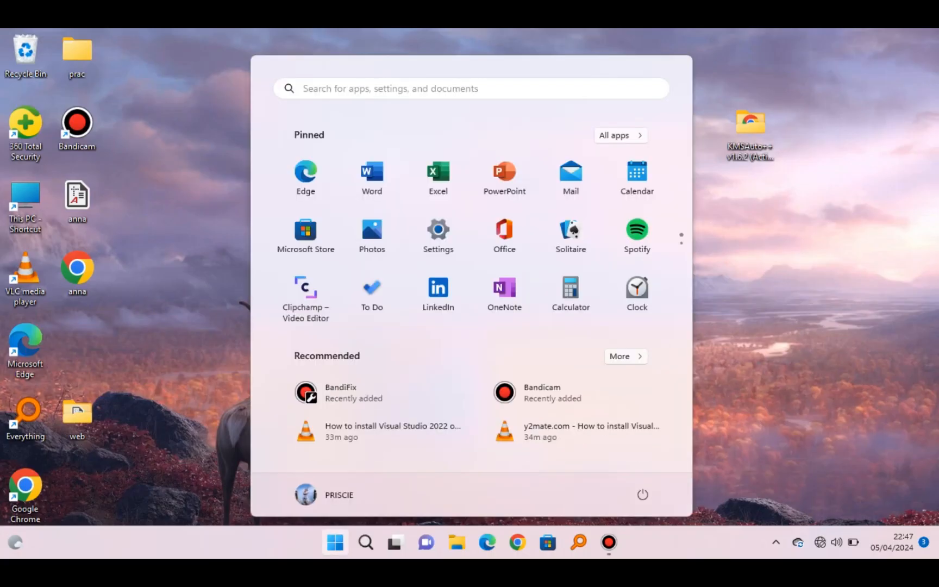
Find and launch the Visual Studio 2022 app from Windows, and maximize its start window.
text(VISUA)
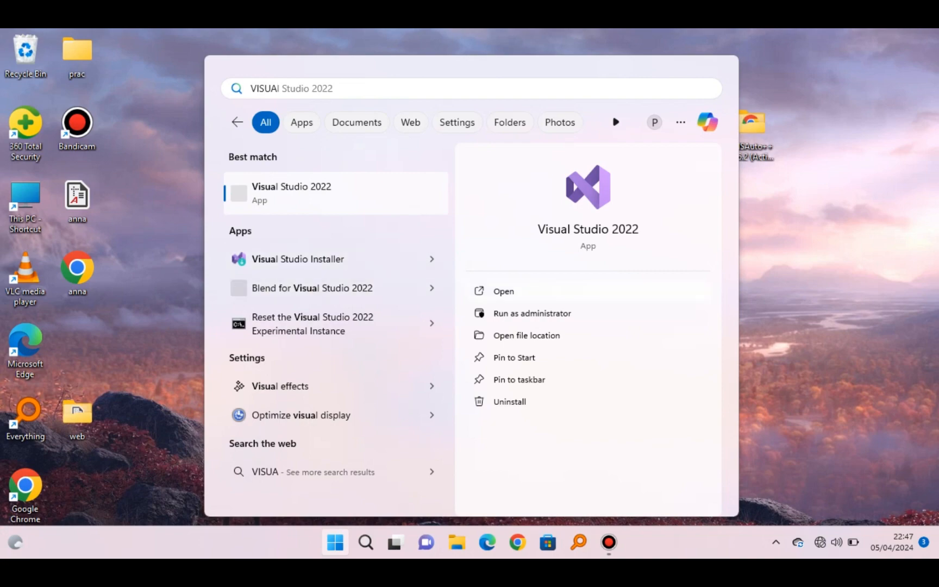
click(504, 291)
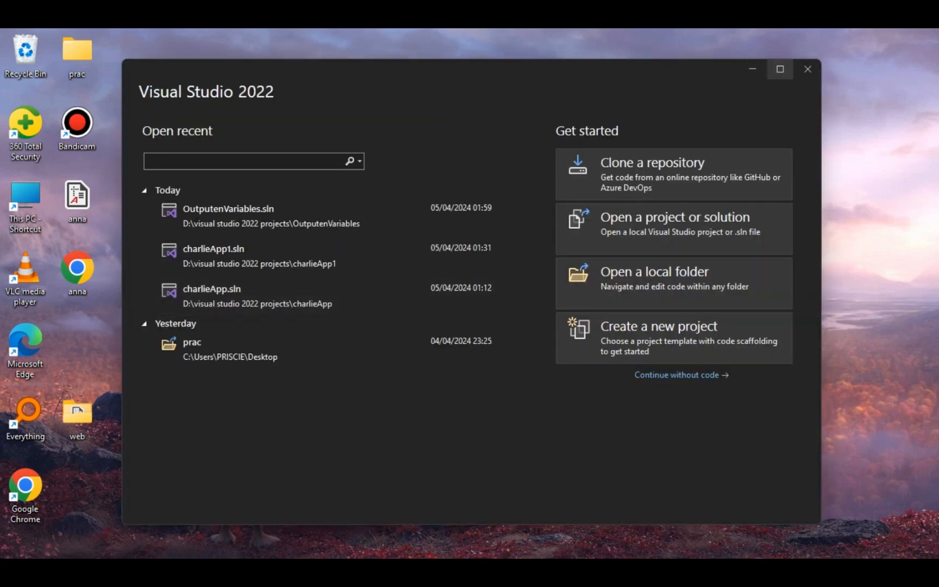
click(780, 69)
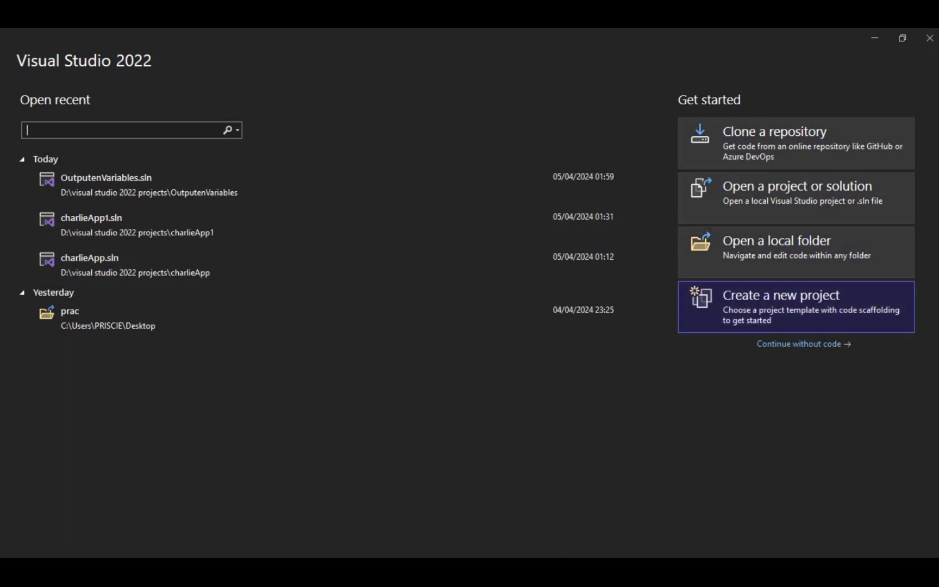
Start a new project from the Visual Basic Windows Forms App (.NET Framework) template and proceed to its configuration.
click(797, 307)
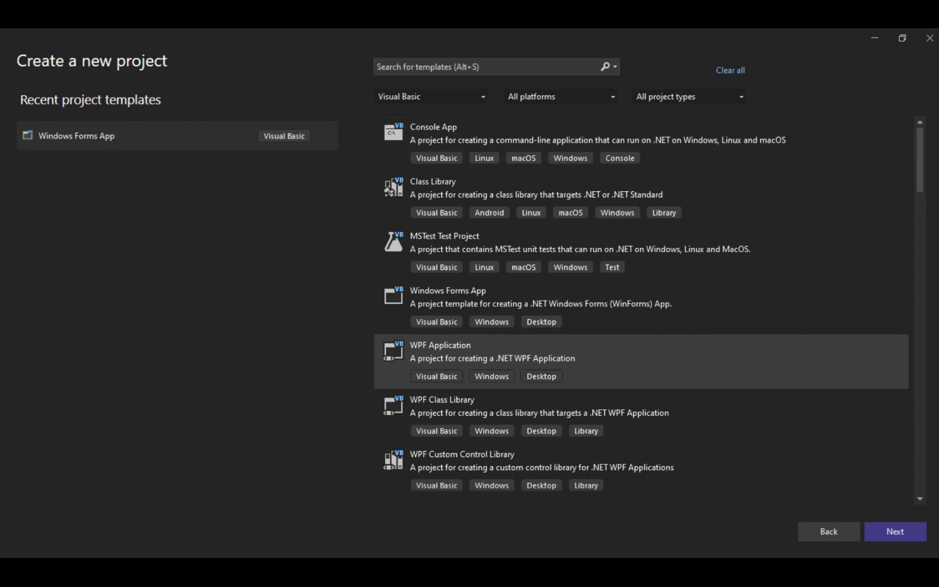
scroll(642, 359, down, 2)
scroll(641, 348, down, 2)
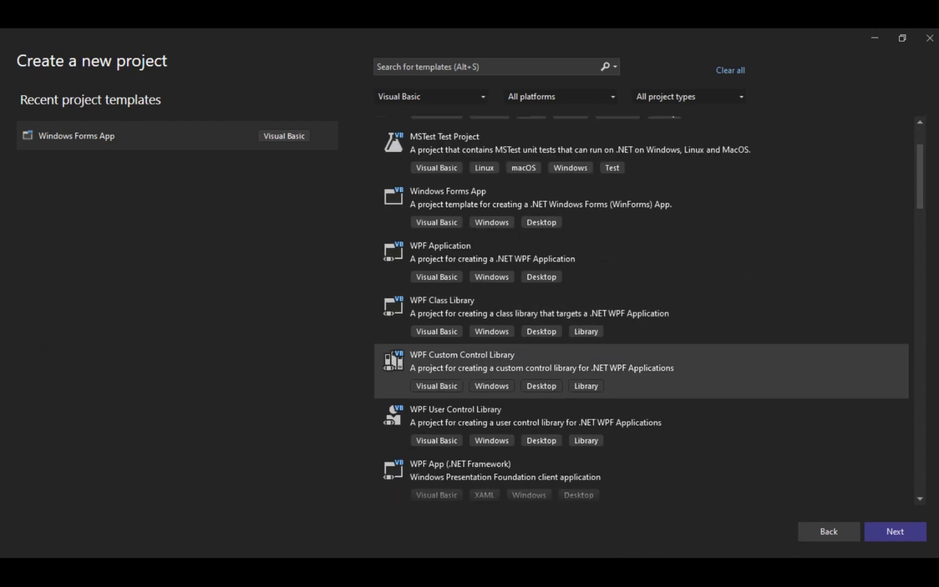
scroll(641, 337, down, 2)
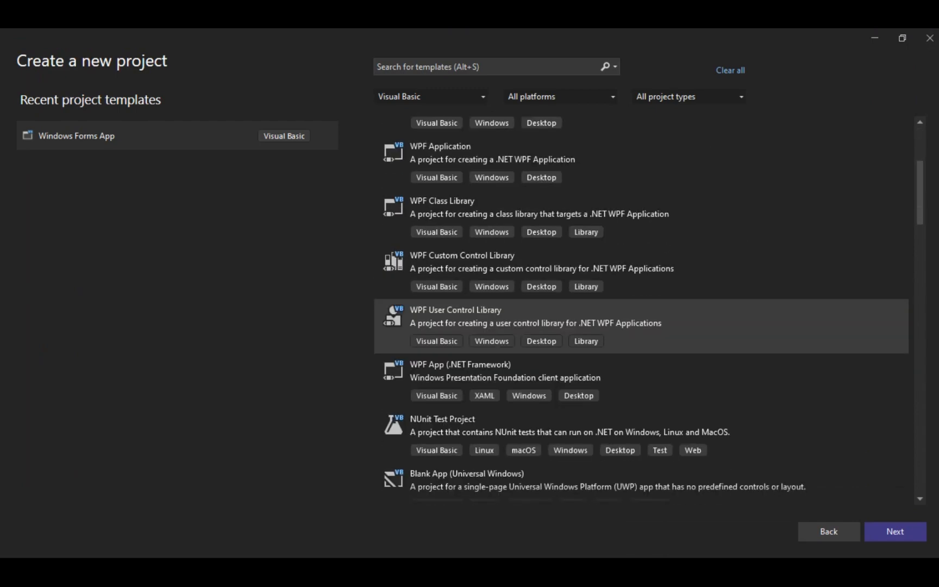
scroll(642, 337, down, 1)
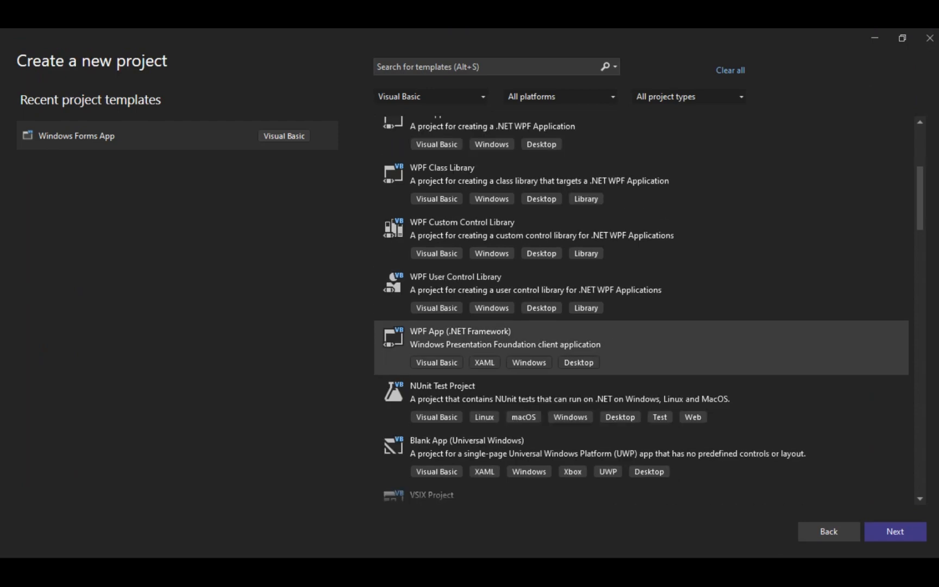
scroll(642, 337, down, 1)
scroll(541, 340, down, 5)
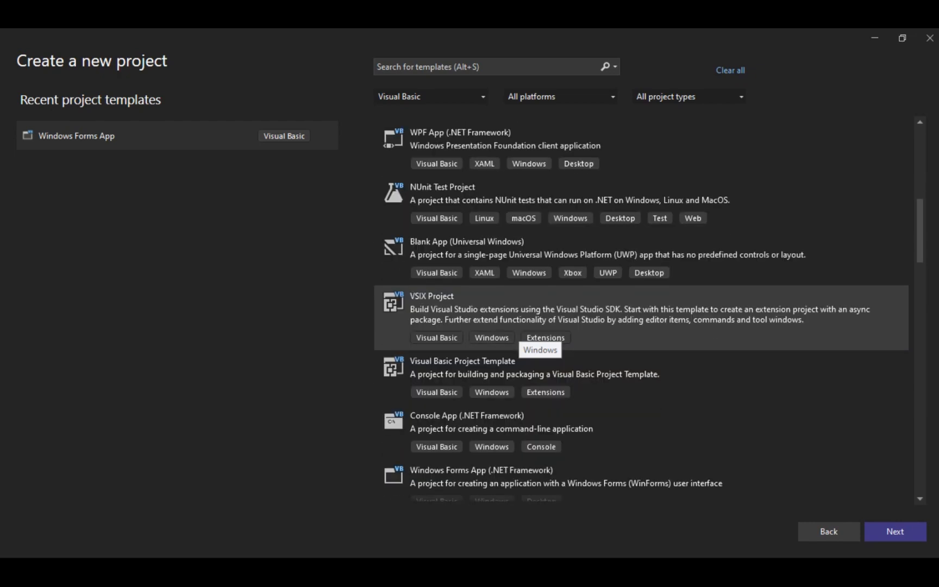
scroll(541, 339, down, 2)
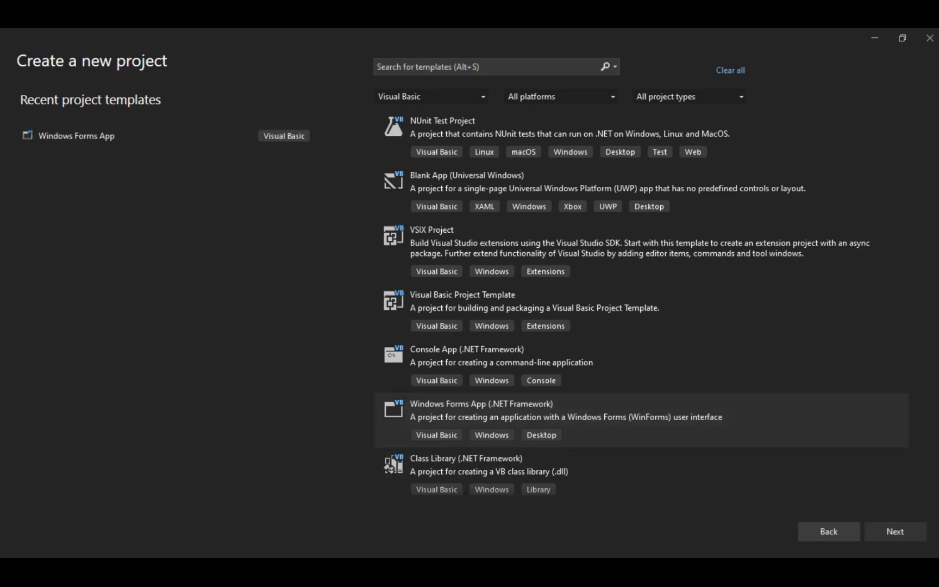
click(896, 531)
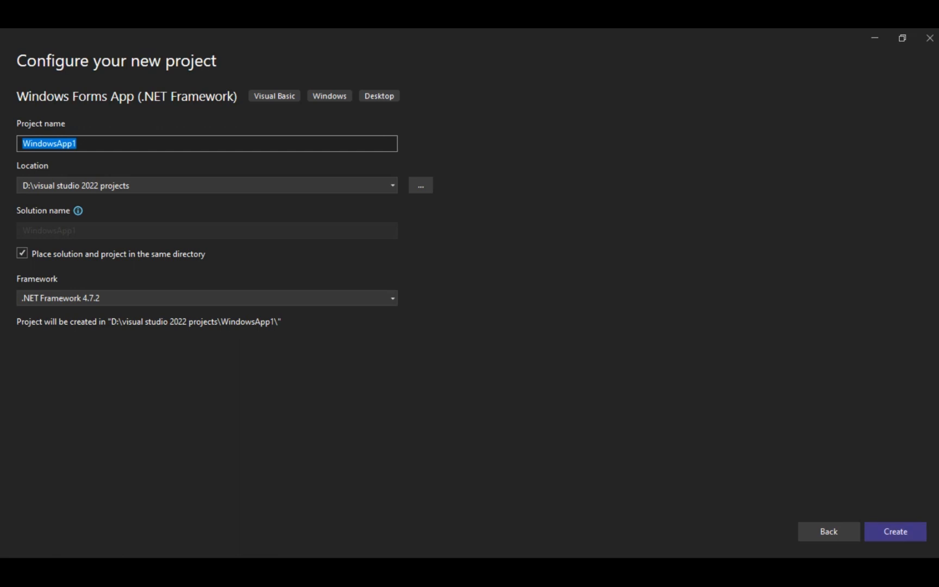
Name the project Charlie2, keep .NET Framework 4.7.2 as the framework, and create the project.
key(BackSpace)
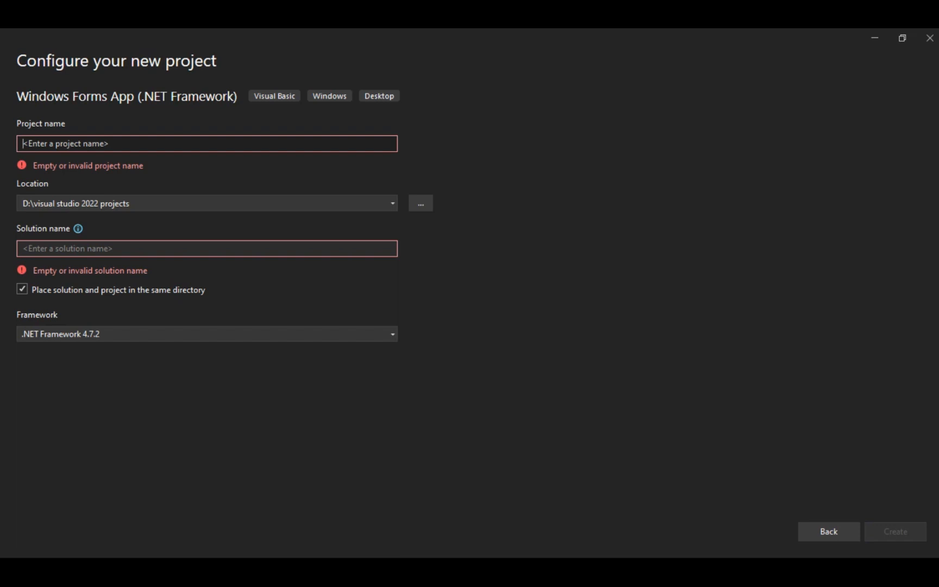
text(Cha)
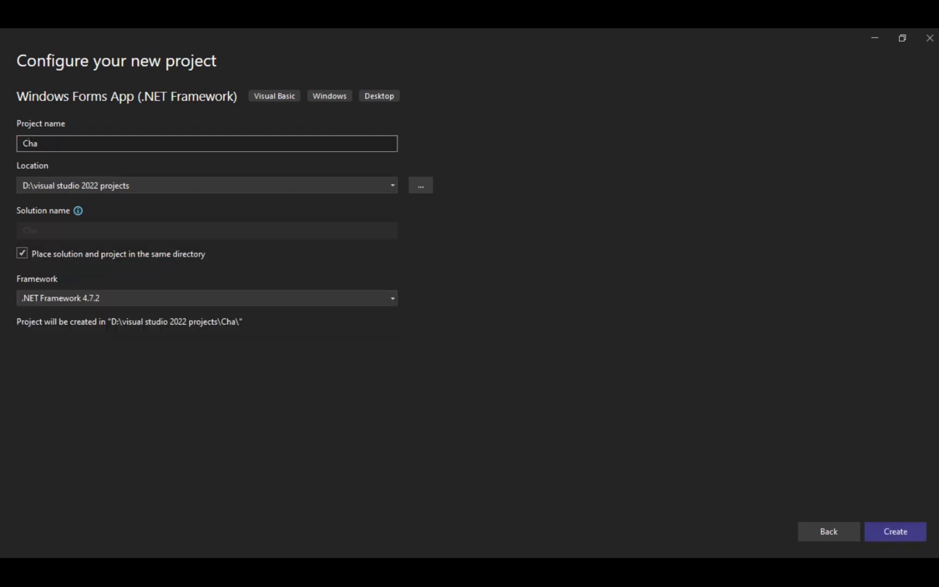
text(rlie2)
click(206, 298)
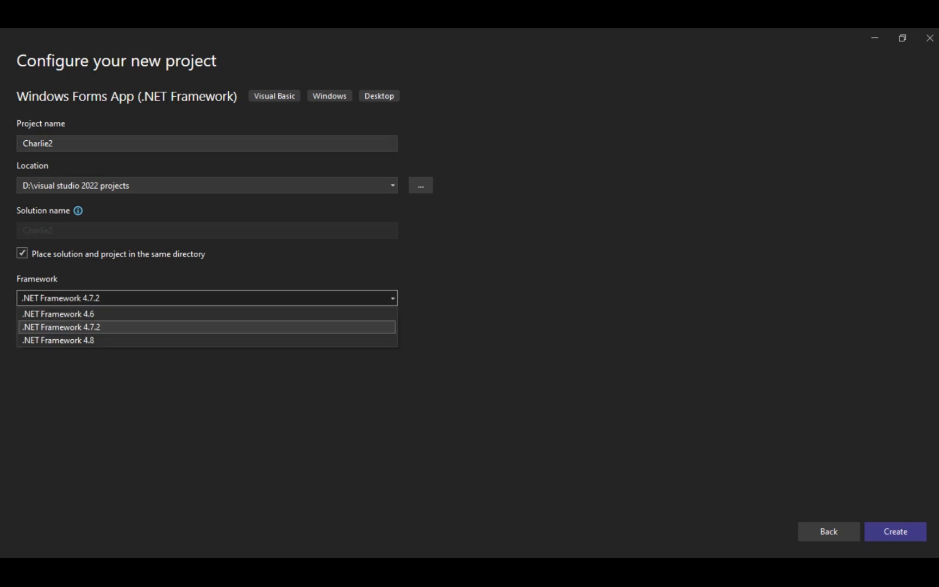
click(207, 327)
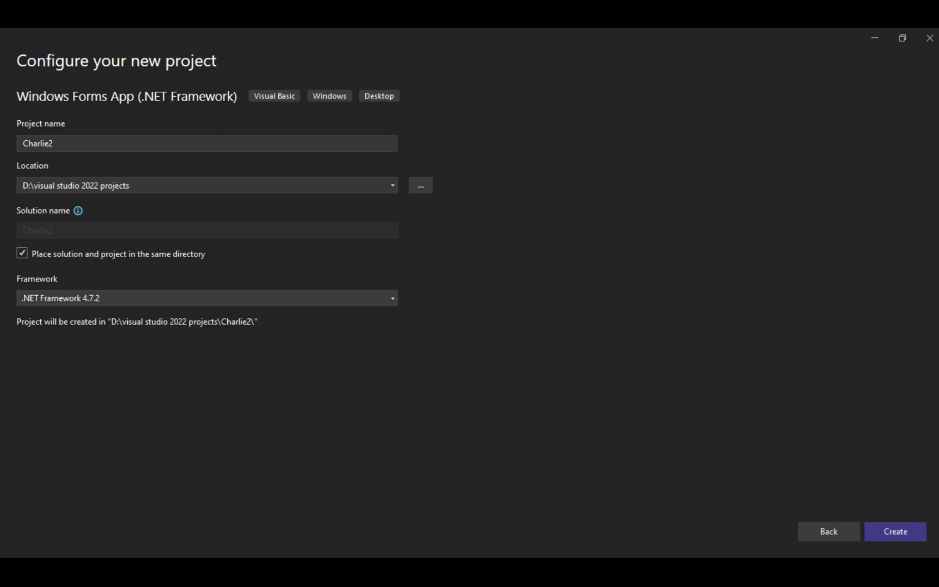
click(896, 532)
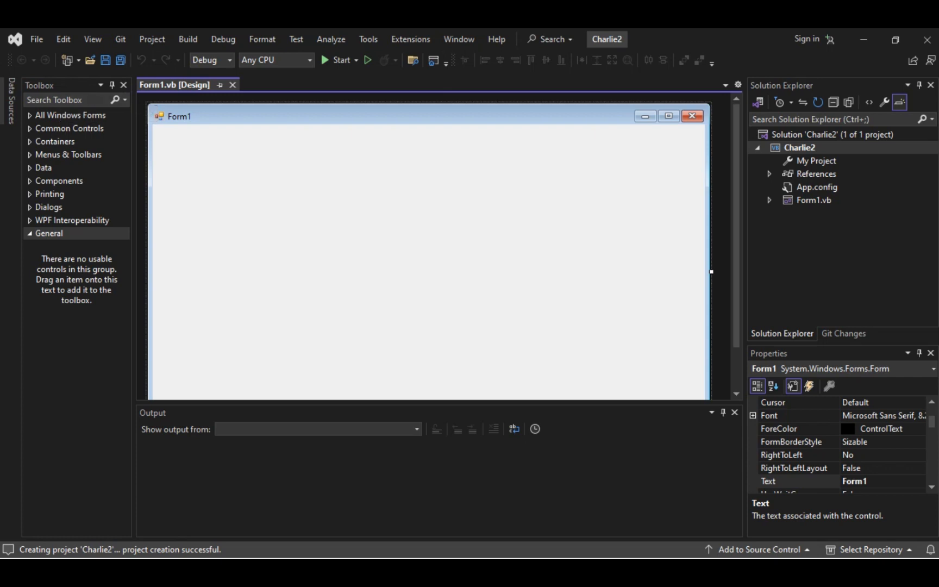
Set the Toolbox to auto-hide and add a Button from Common Controls to Form1, enlarged to about 147 x 56.
click(112, 85)
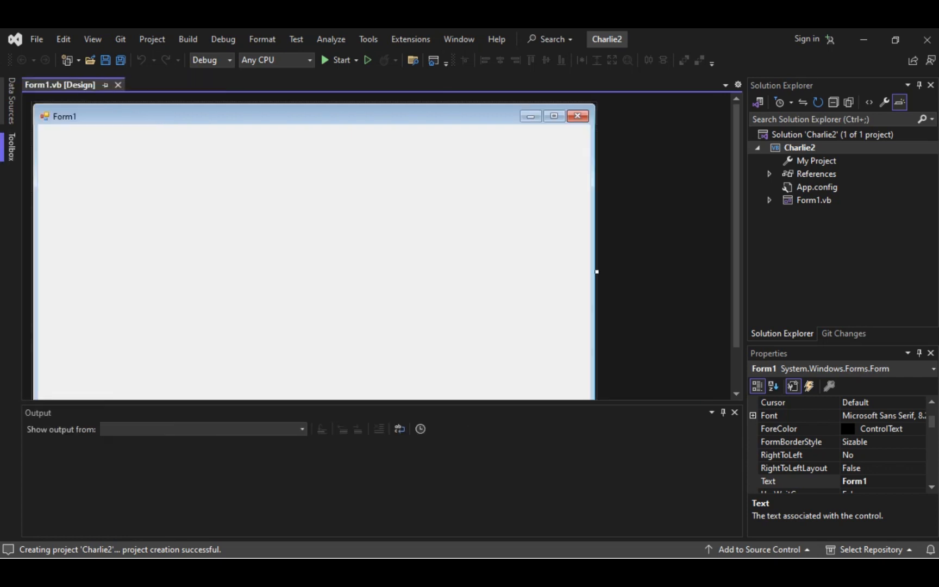
click(11, 148)
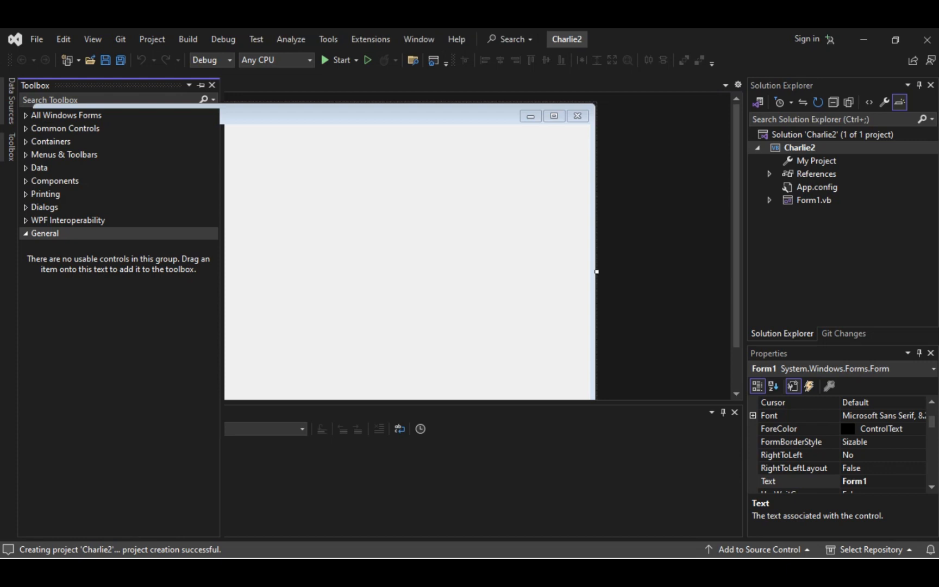
click(50, 141)
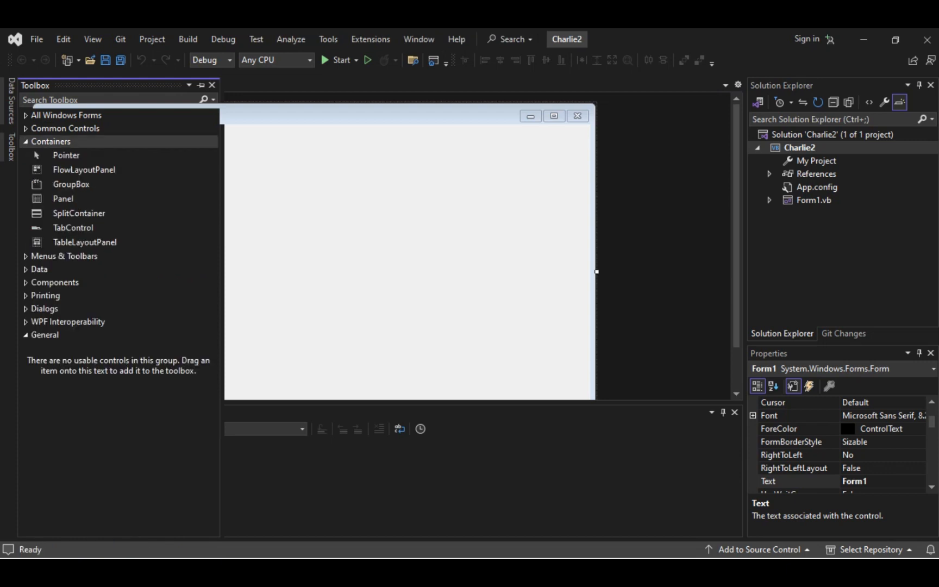
click(65, 128)
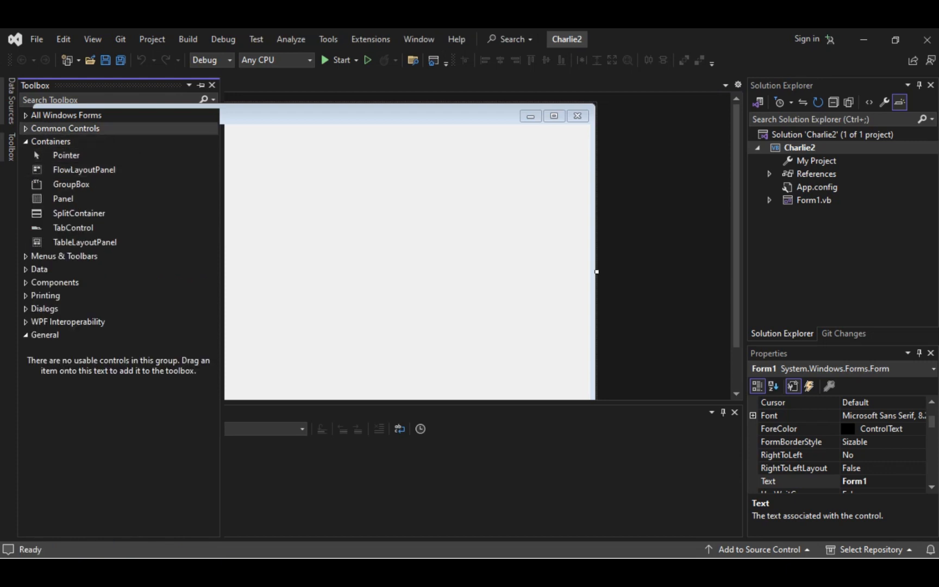
drag(65, 156, 356, 205)
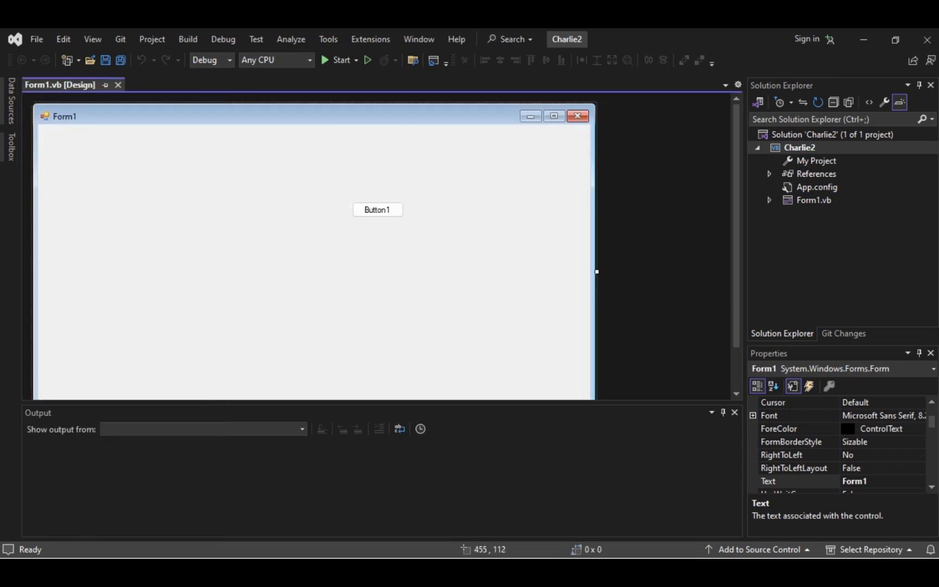
drag(378, 218, 455, 221)
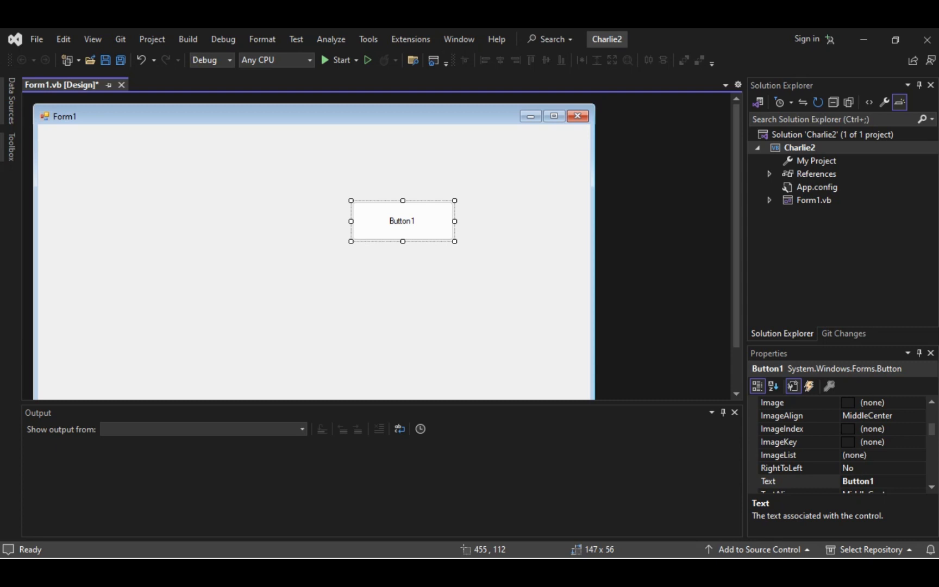
Set the button's BackColor to the custom orange 255, 128, 0.
scroll(840, 443, down, 2)
scroll(840, 443, up, 4)
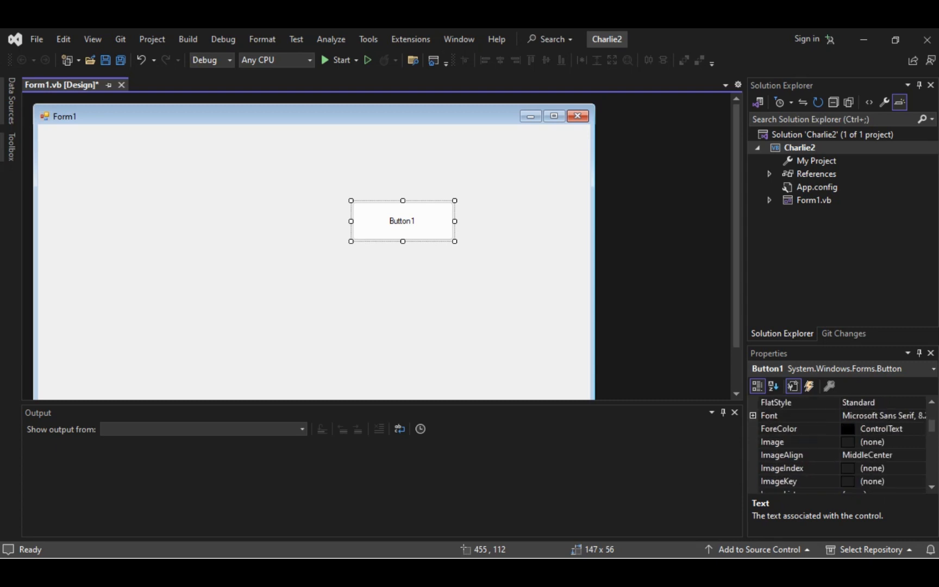
scroll(840, 443, up, 2)
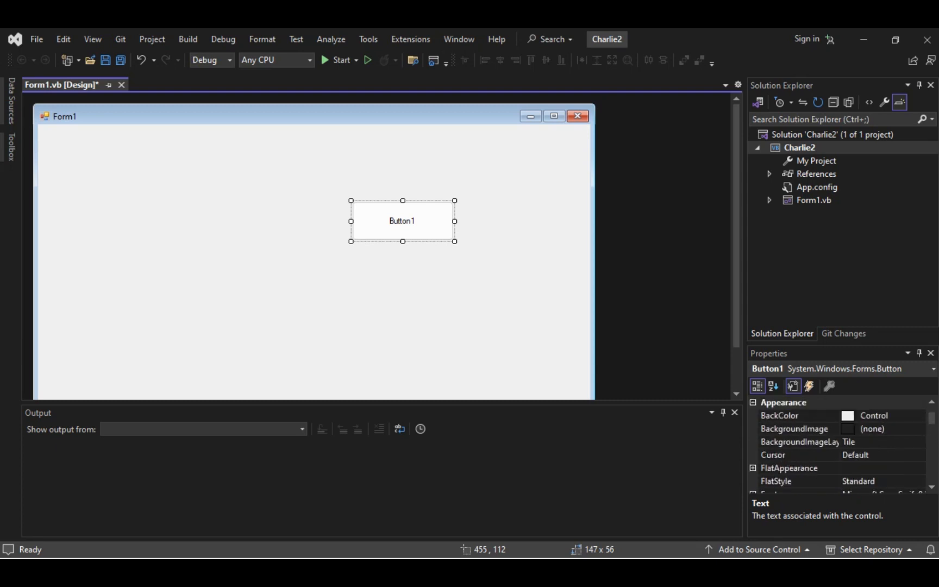
click(873, 456)
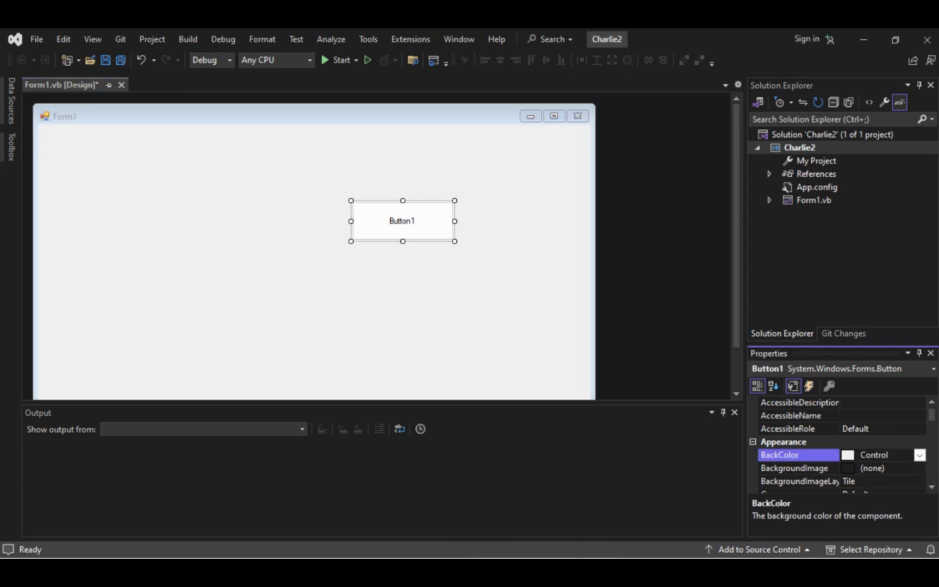
click(920, 455)
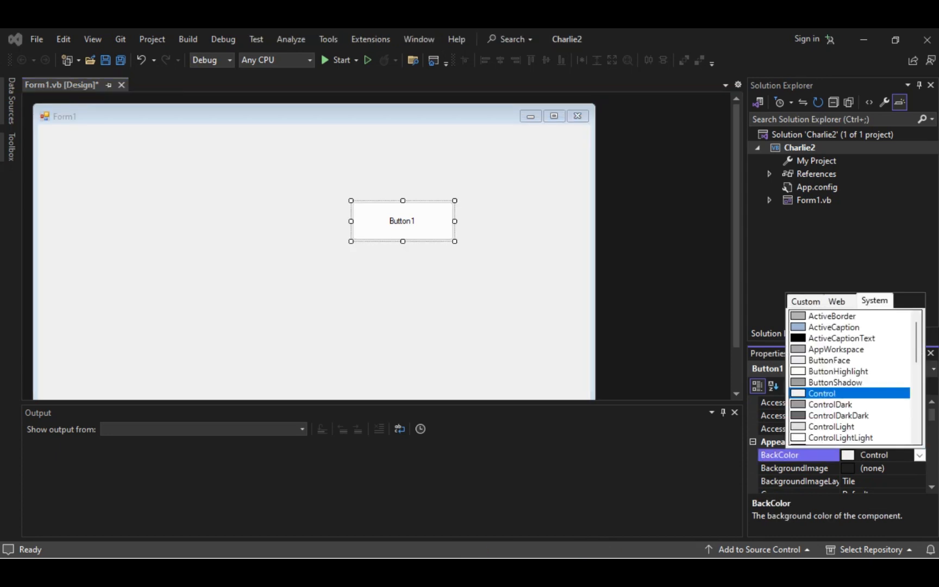
click(805, 301)
click(831, 353)
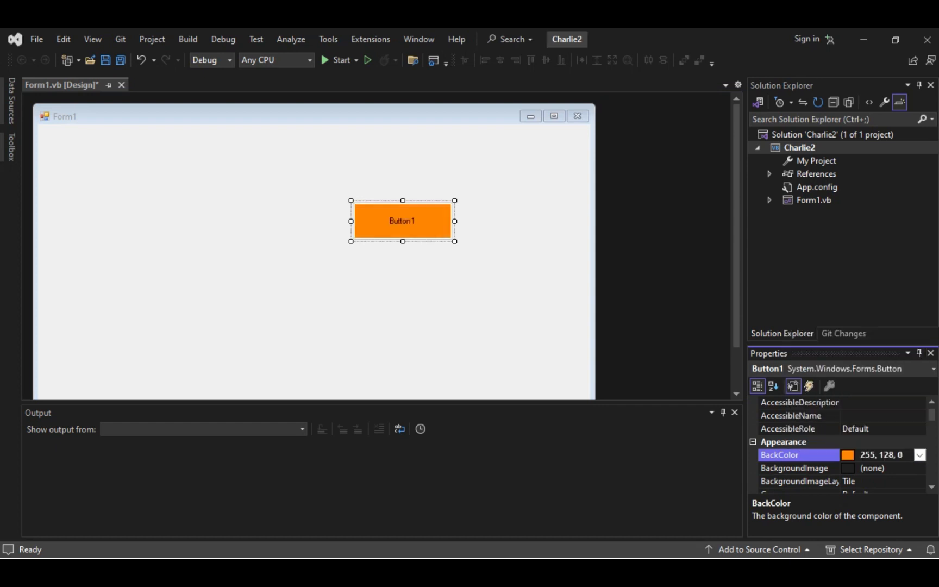
Change the orange button's Text property to "press here".
scroll(840, 446, up, 1)
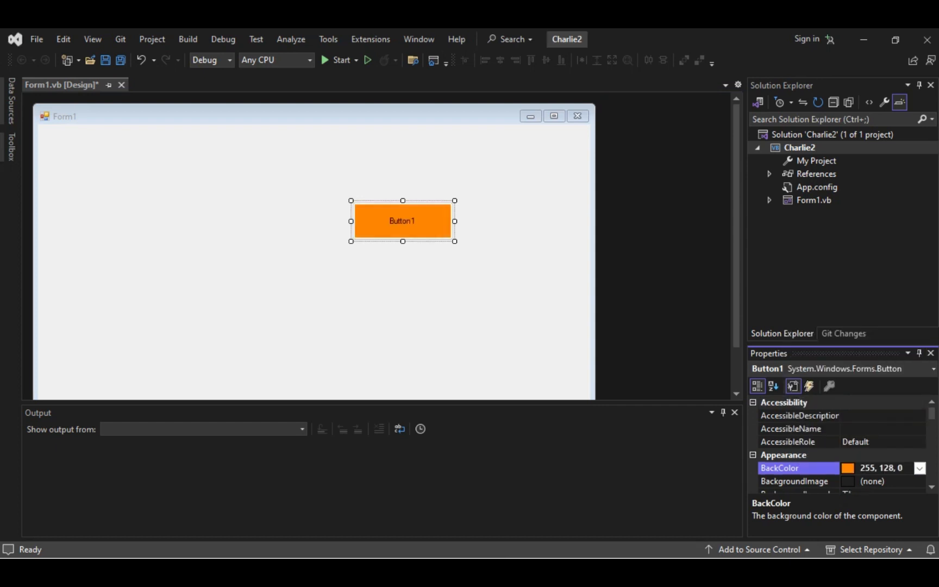
scroll(840, 443, down, 5)
scroll(840, 443, down, 1)
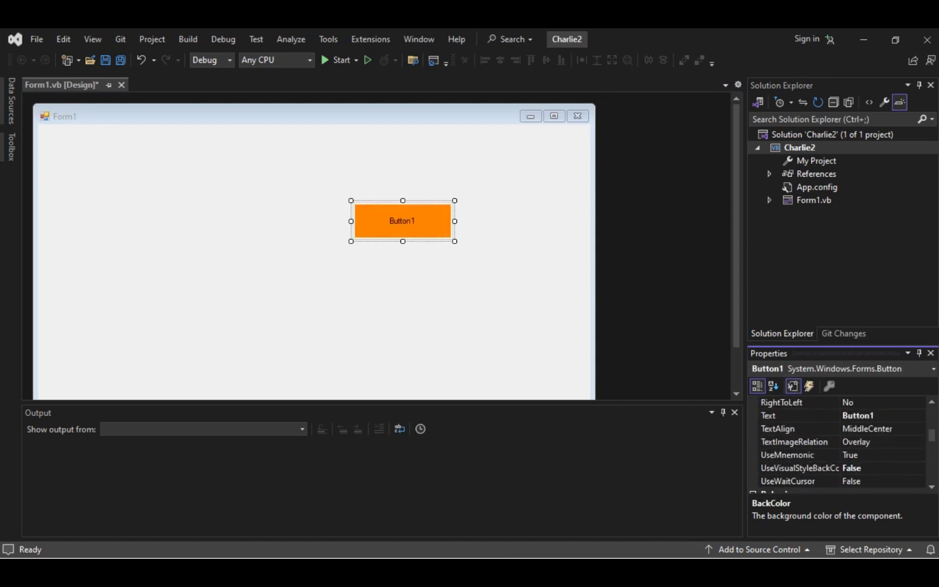
double_click(859, 416)
text(pr)
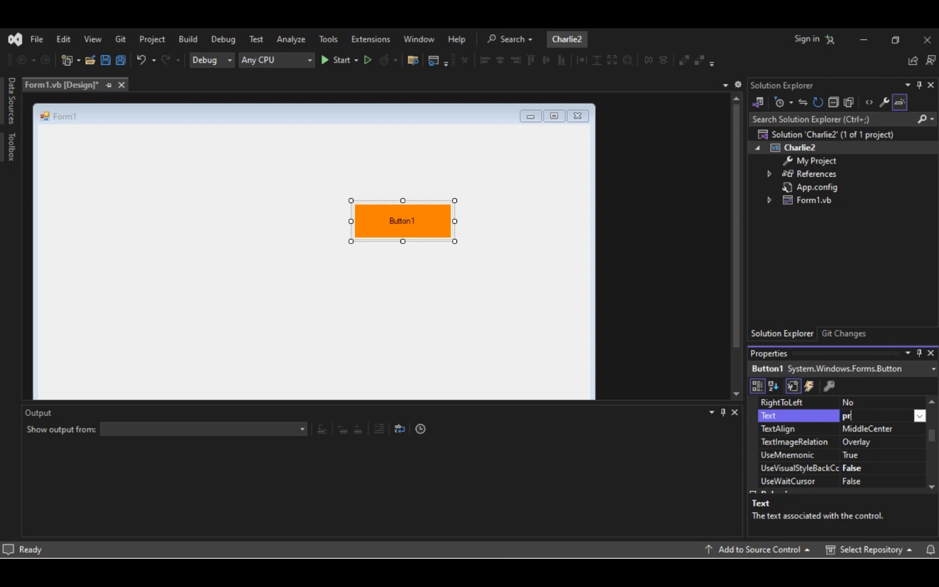
text(ess here)
key(Return)
Create the button's Click event handler, add blank lines inside it and after End Sub, and place the cursor on its first body line.
click(403, 221)
double_click(403, 221)
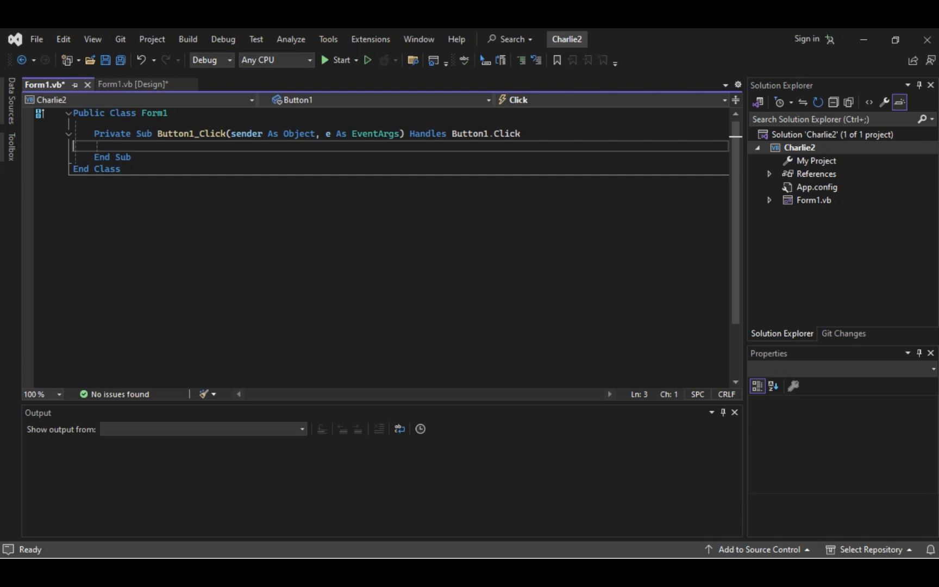
key(Return)
key(Return)
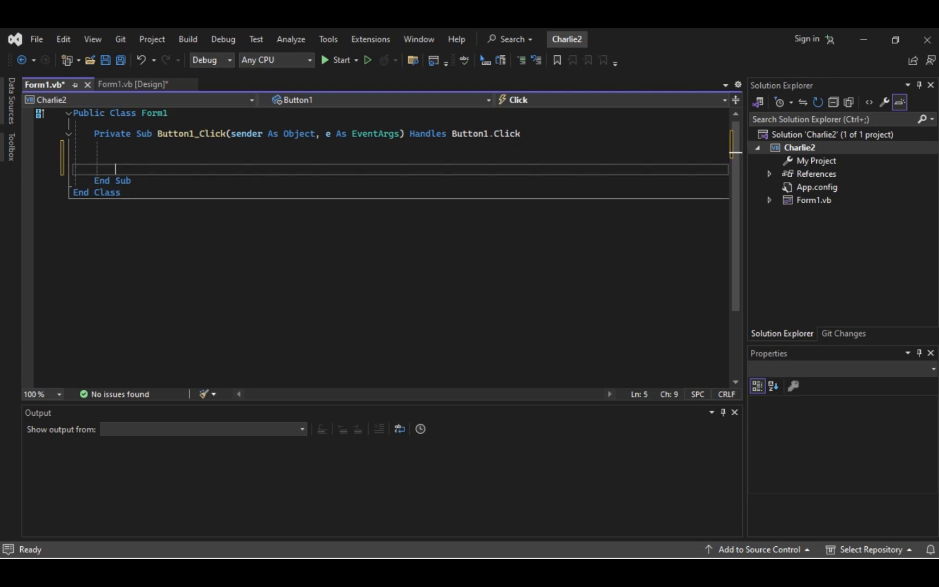
click(131, 181)
key(Return)
key(Return)
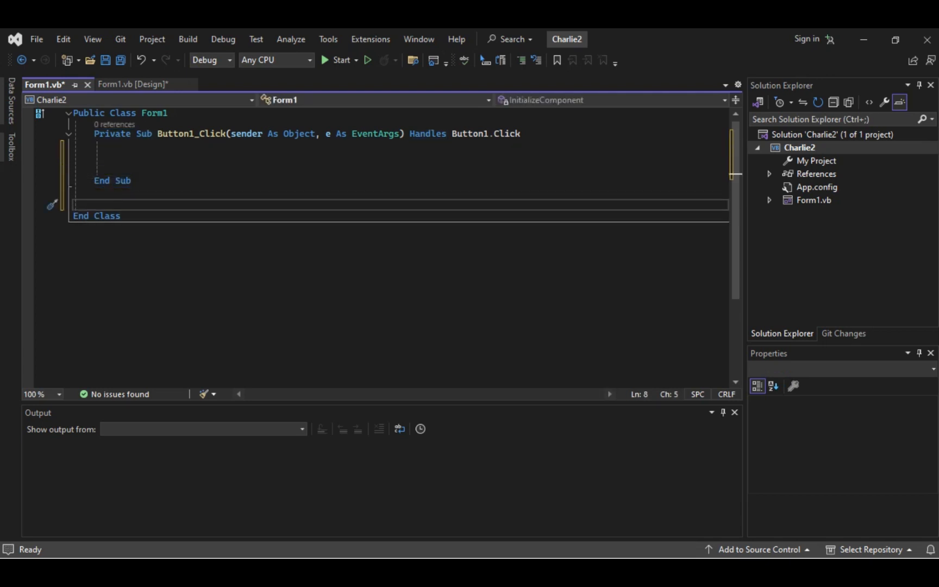
click(74, 147)
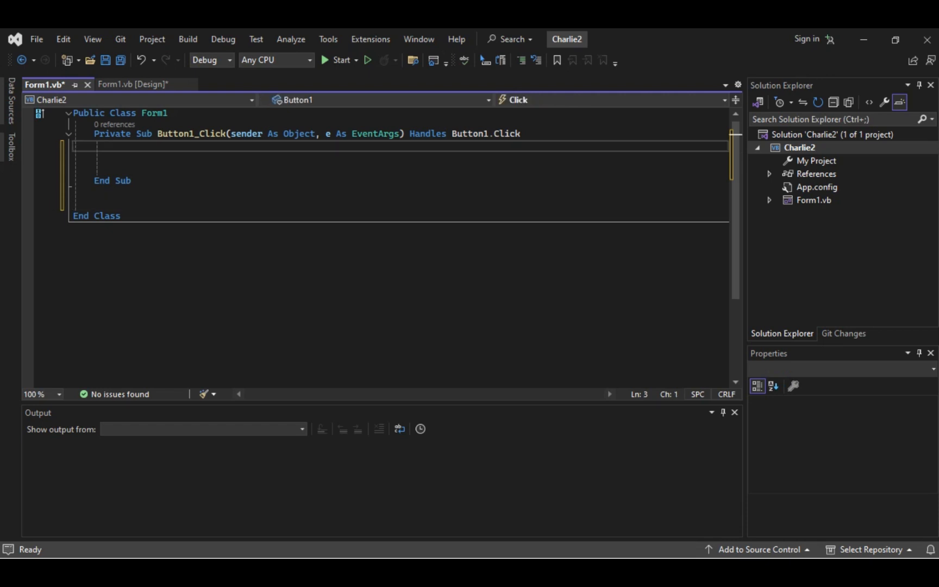